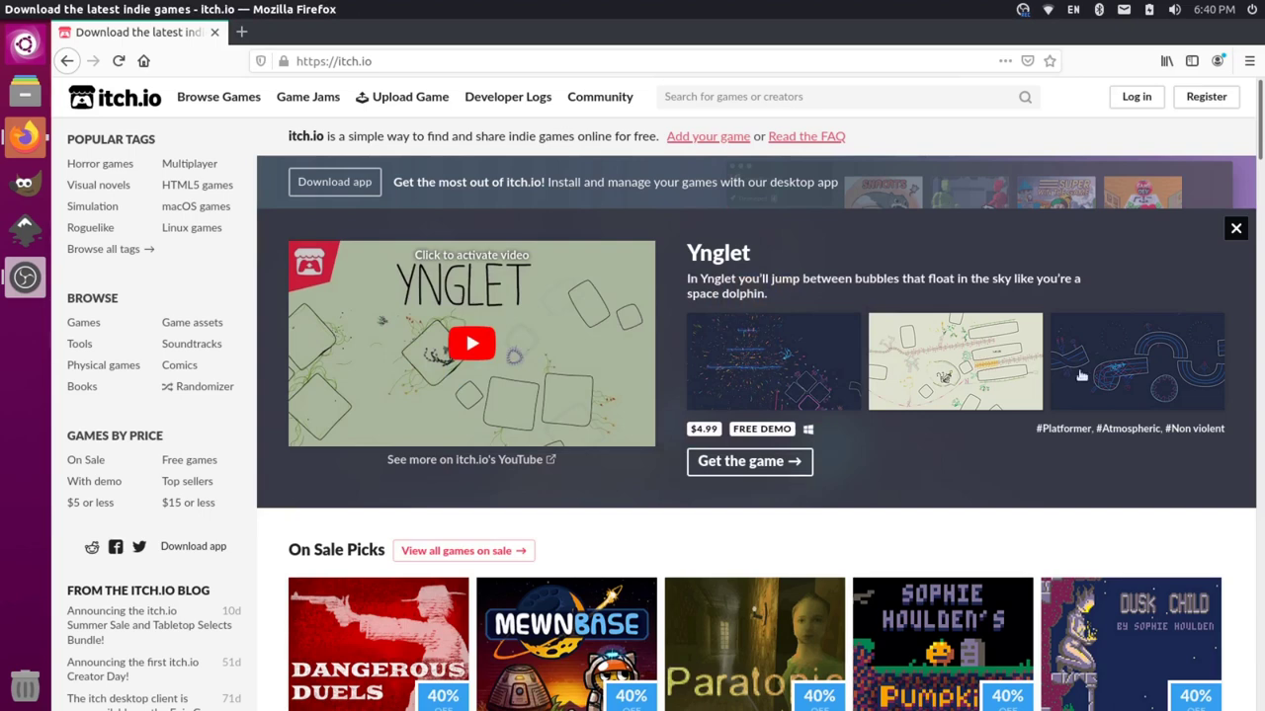
Step: Start an itch.io registration, entering the new account's username and password
left_click_drag(339, 61, 385, 60)
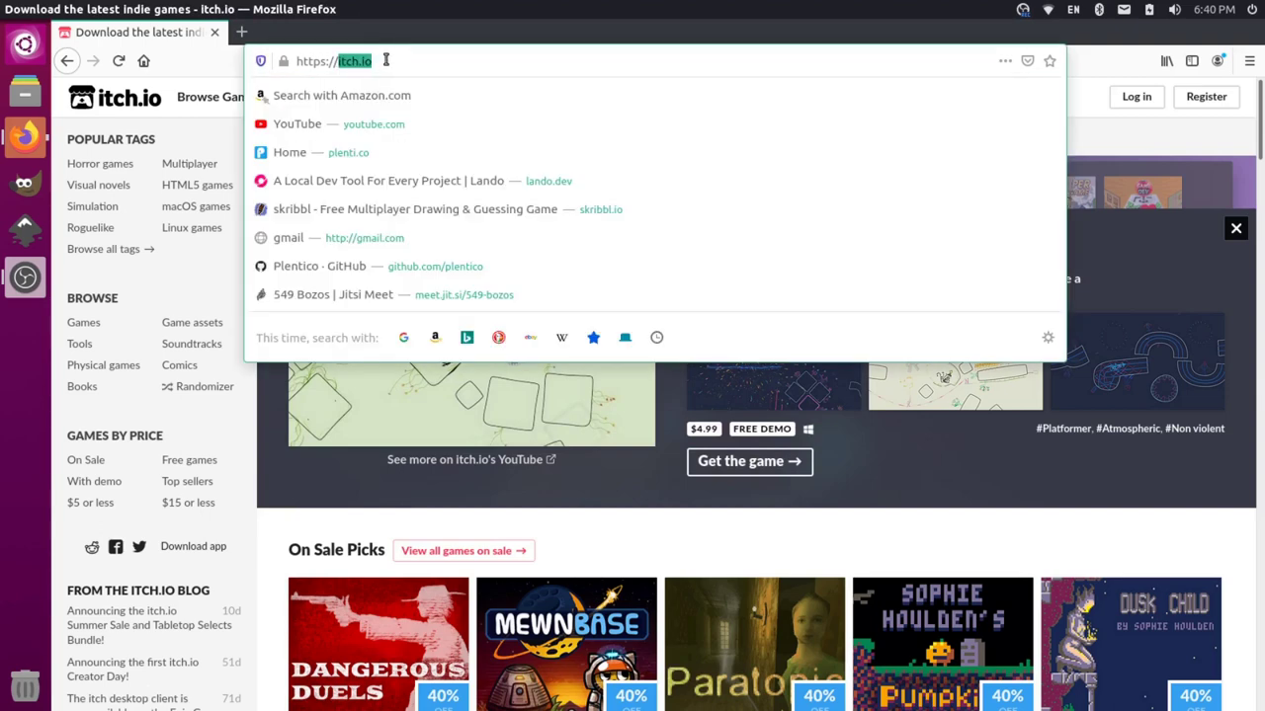
left_click(386, 36)
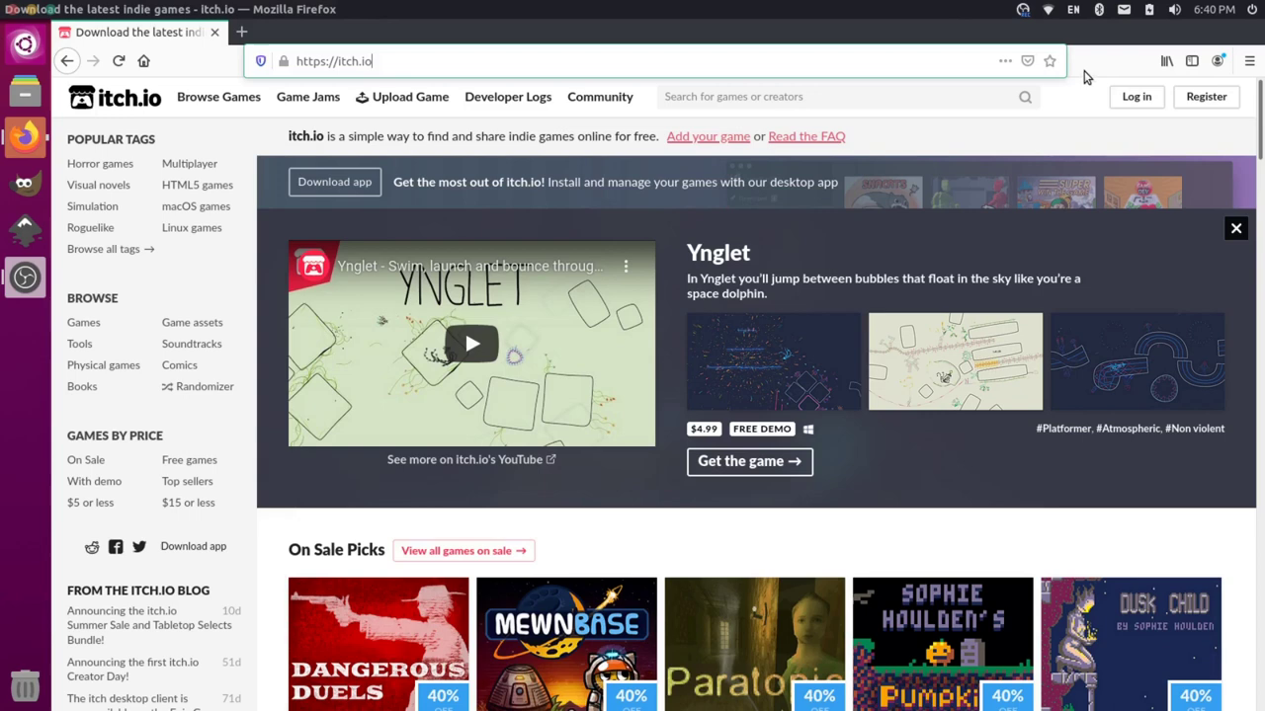
left_click(1204, 102)
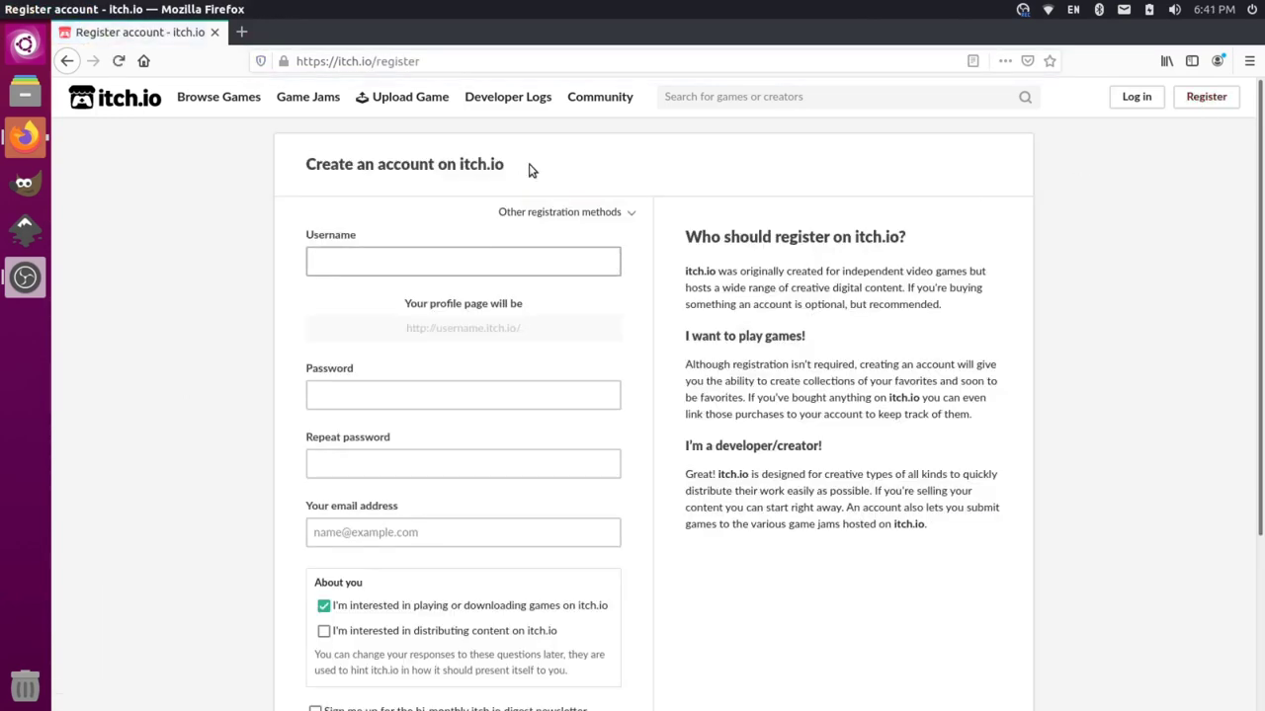
type("jimafisk")
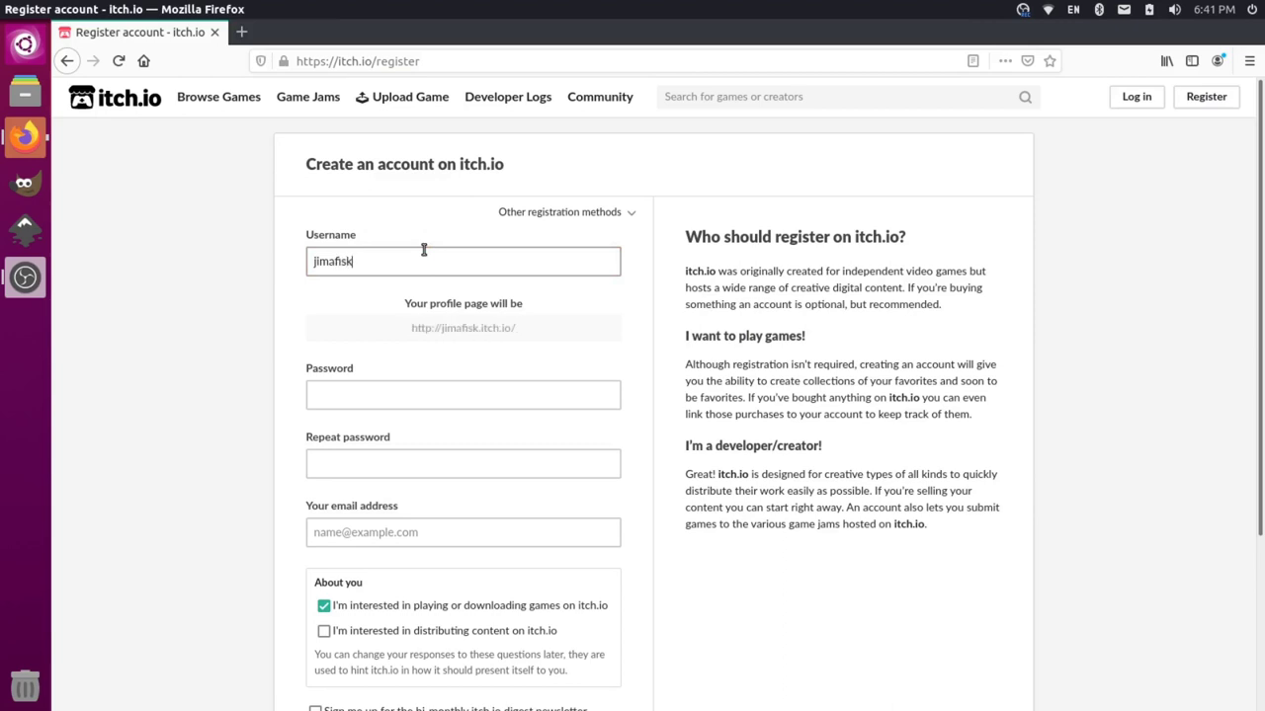
left_click(393, 400)
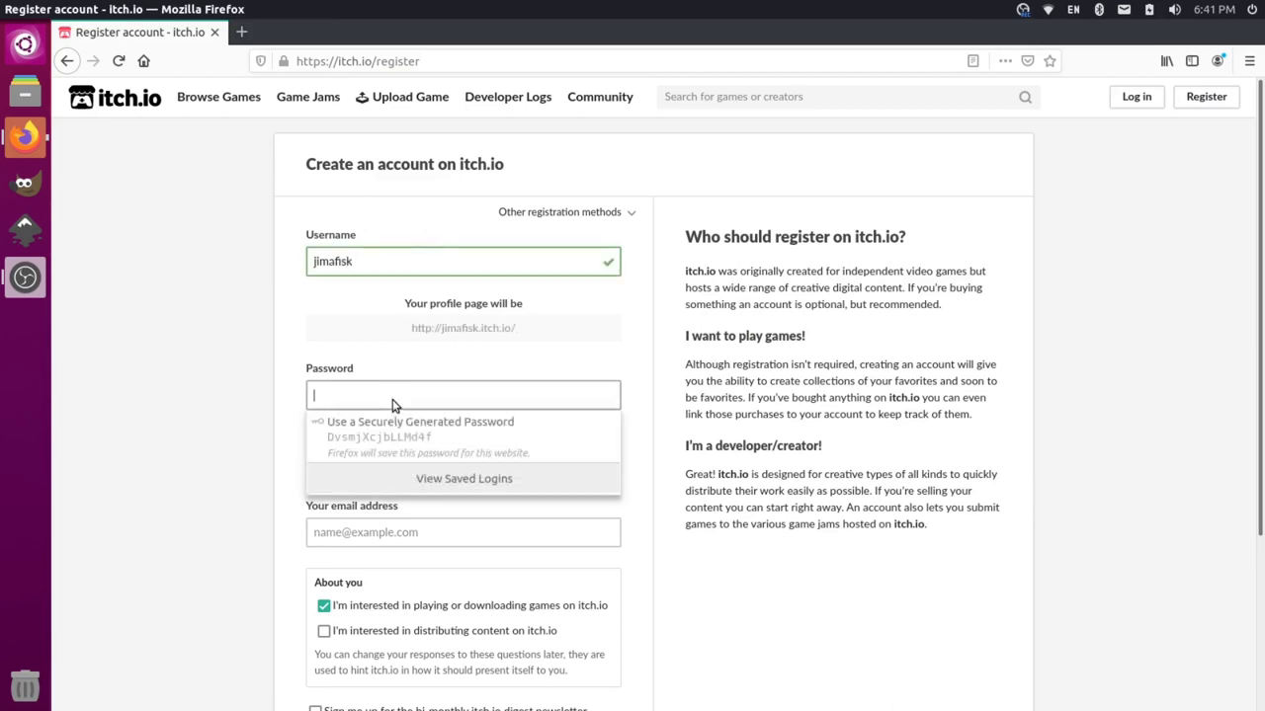
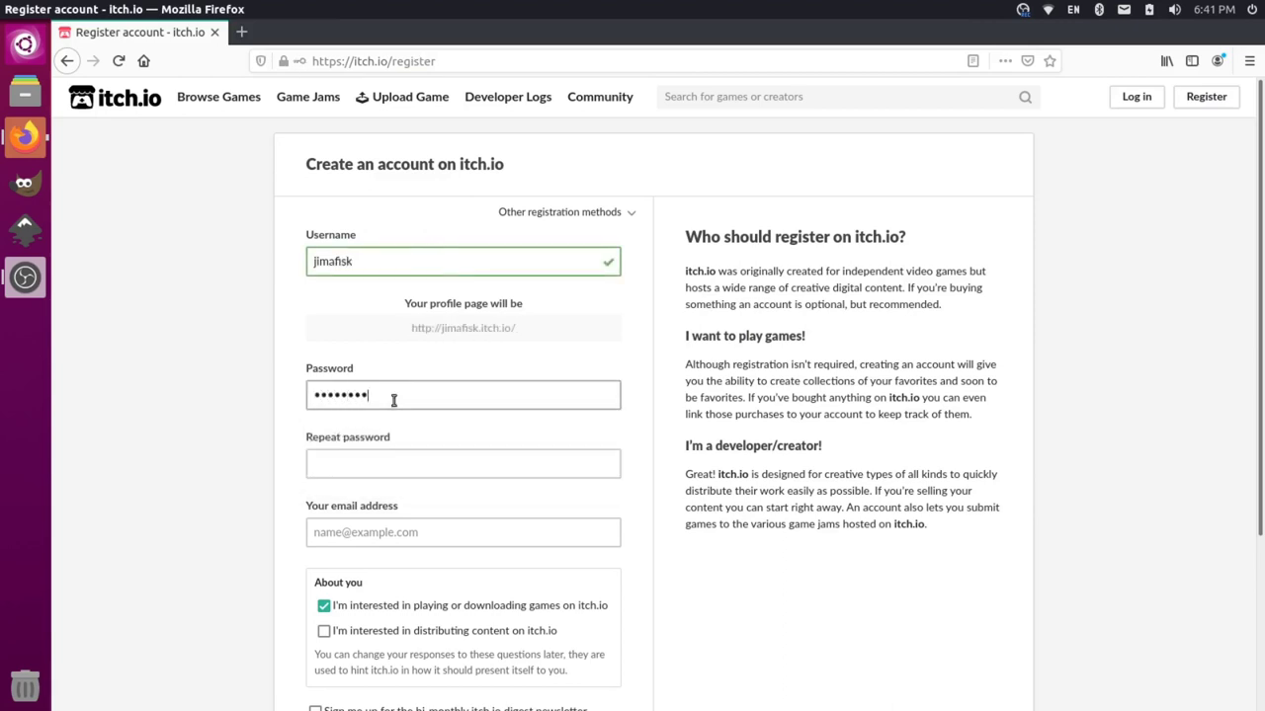
Step: Repeat the password, add the e-mail address, accept the Terms of Service, and save the login
key("Tab")
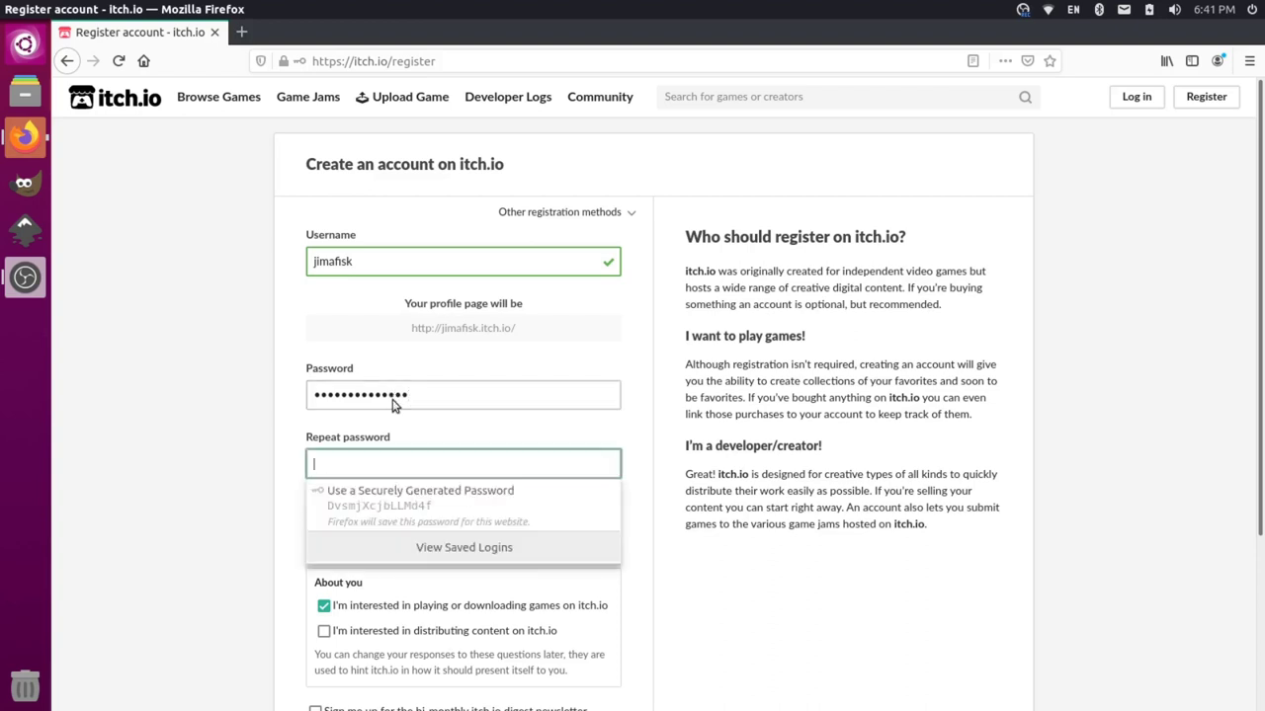
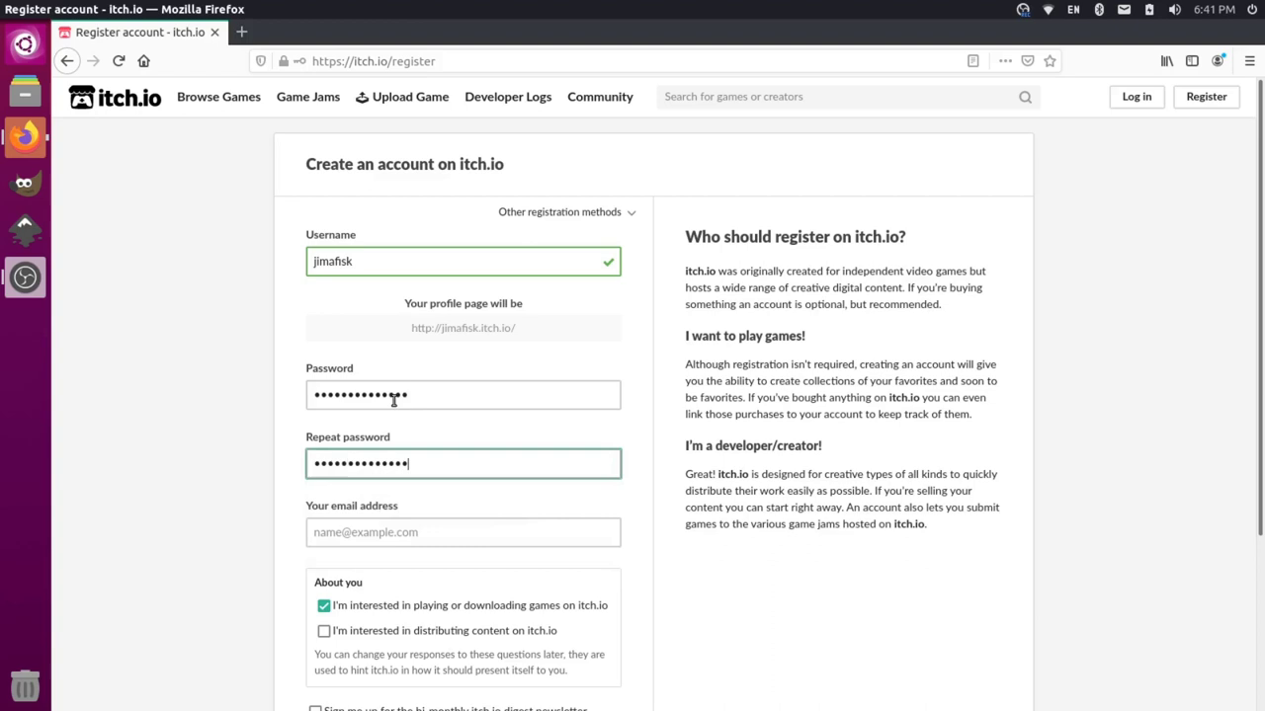
key("Tab")
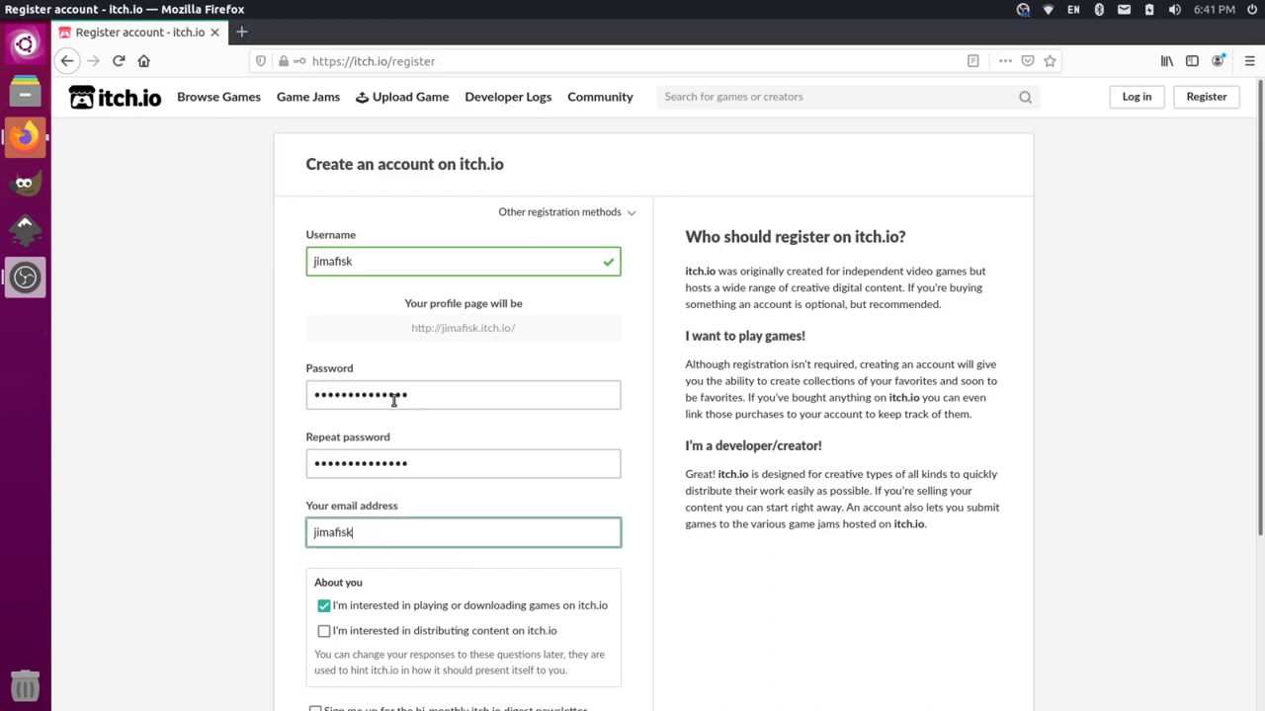
scroll(181, 378, "down", 4)
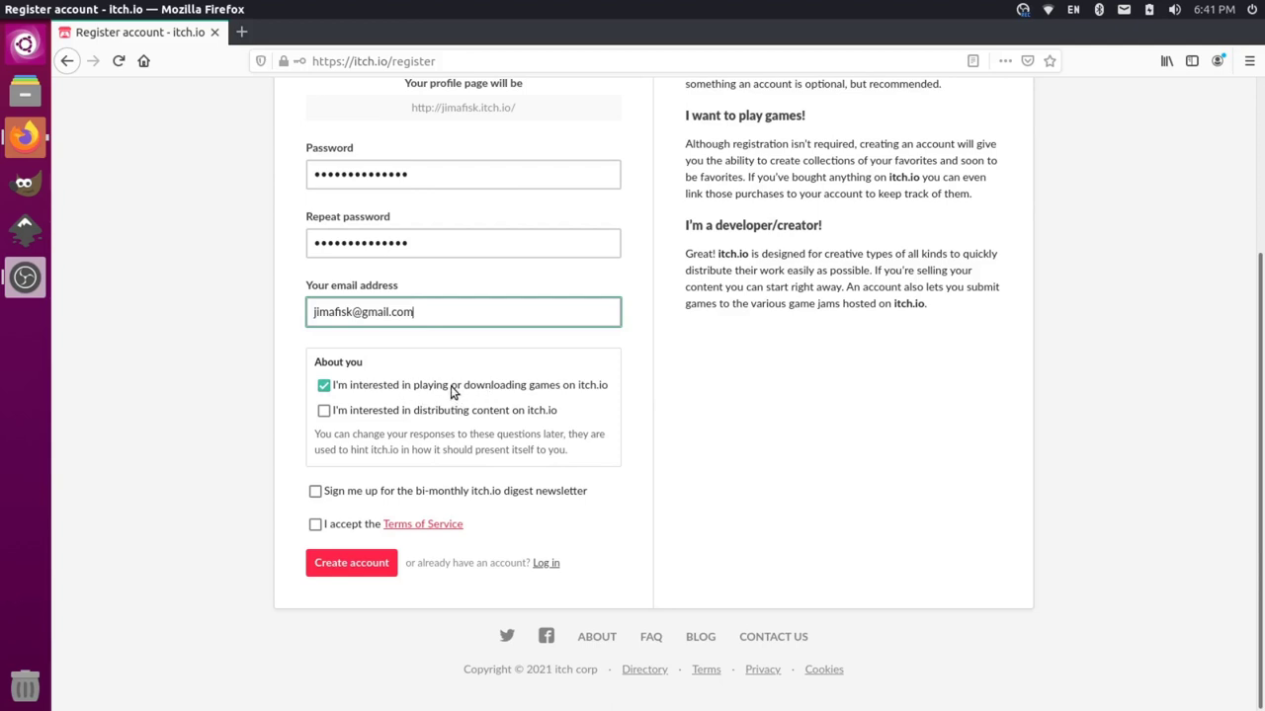
left_click(302, 534)
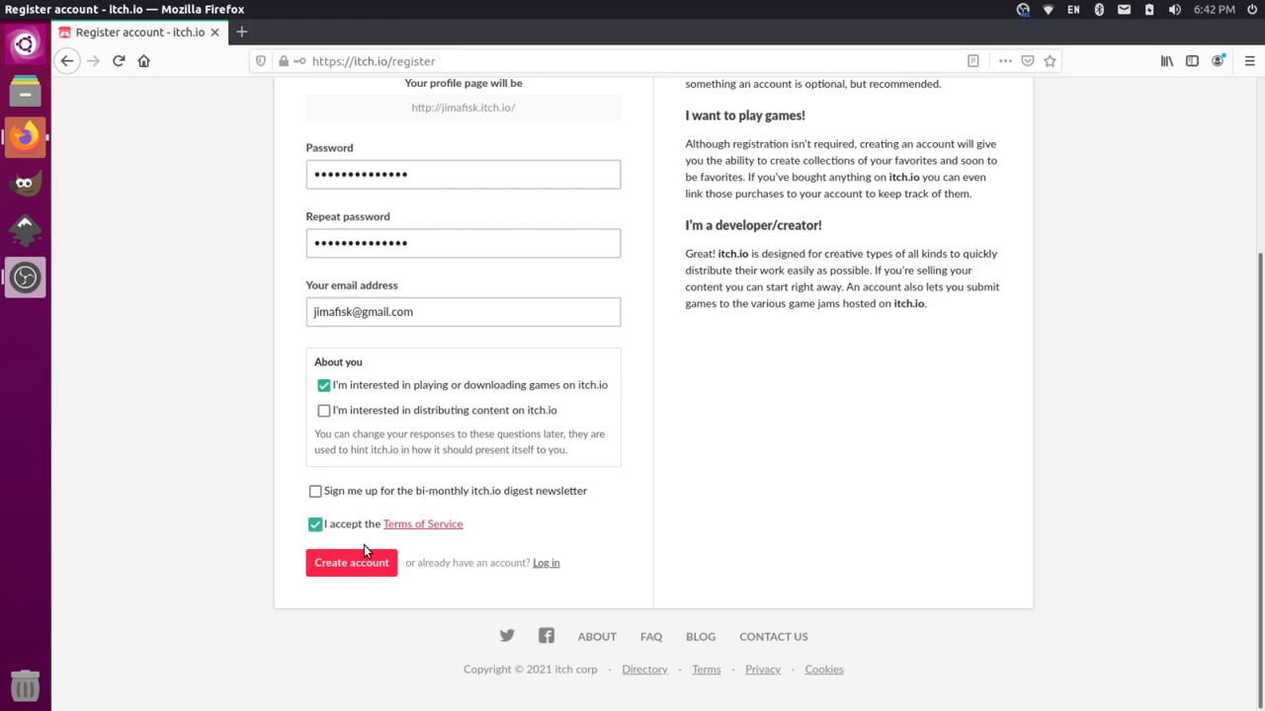
left_click(351, 568)
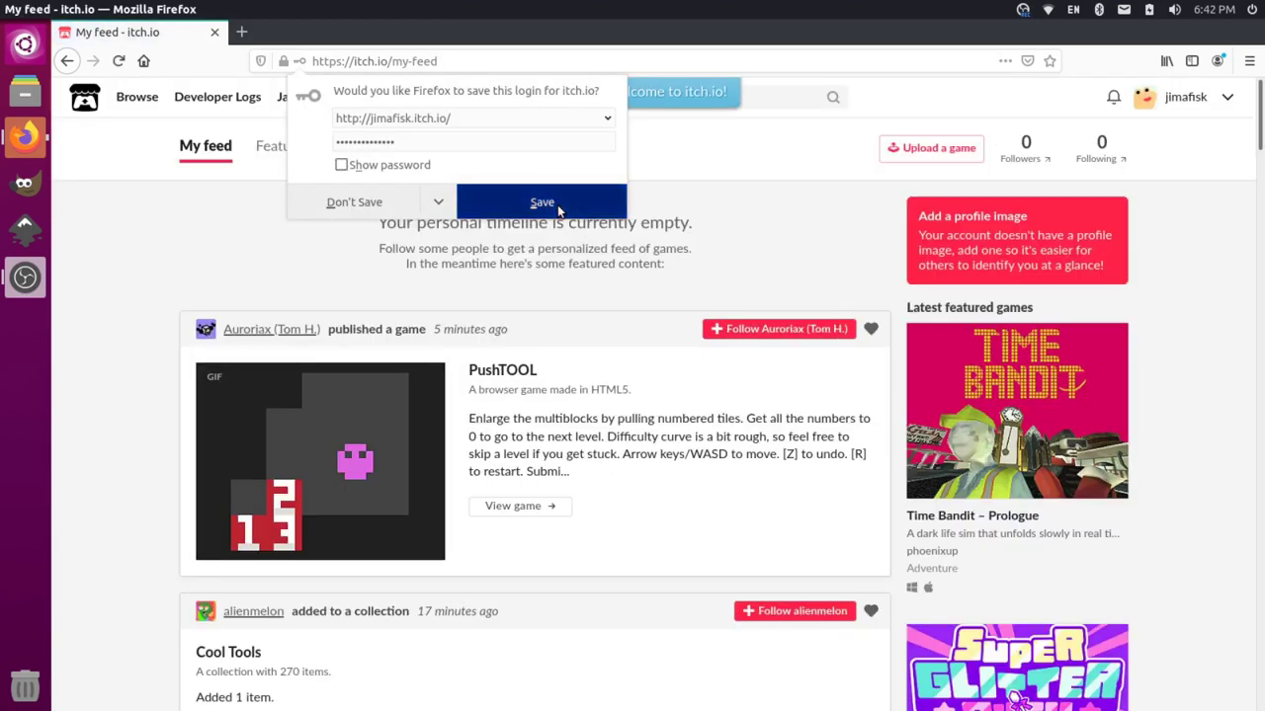
left_click(557, 205)
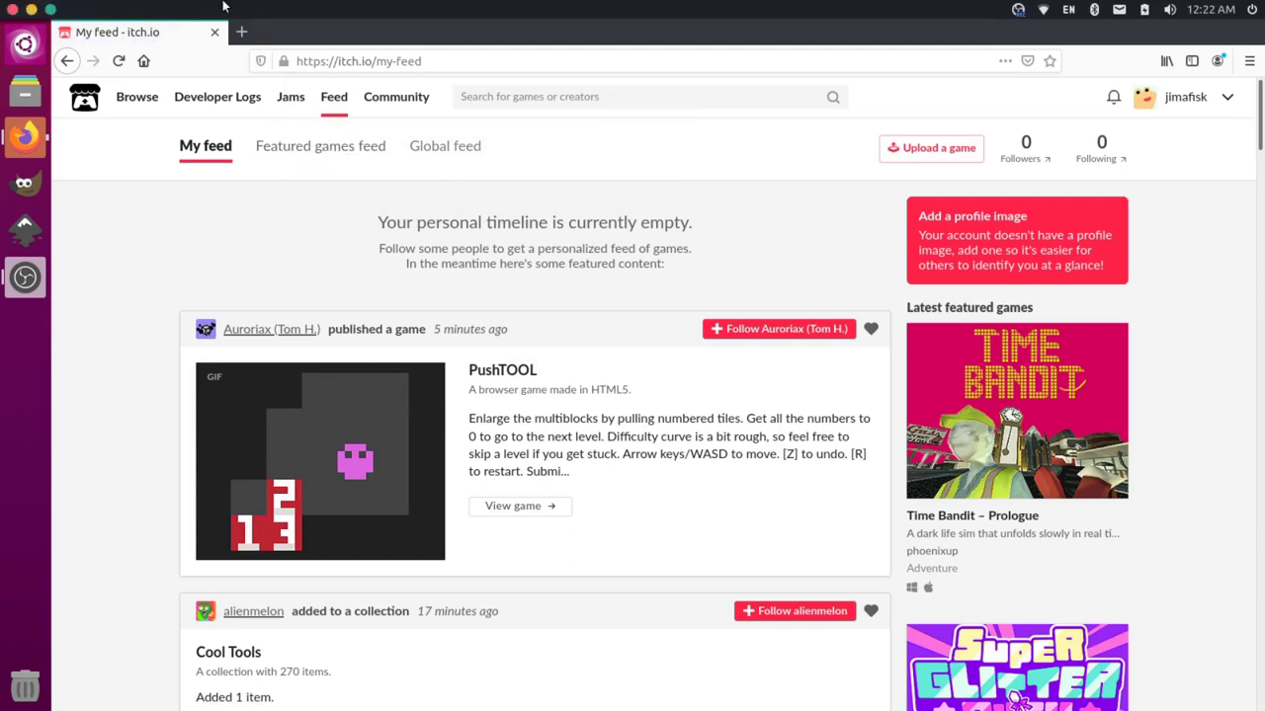
Step: In a new tab, search Google for 'install itch.io linux' and open the 'Installing on Ubuntu & Debian' guide
left_click(241, 33)
type("in")
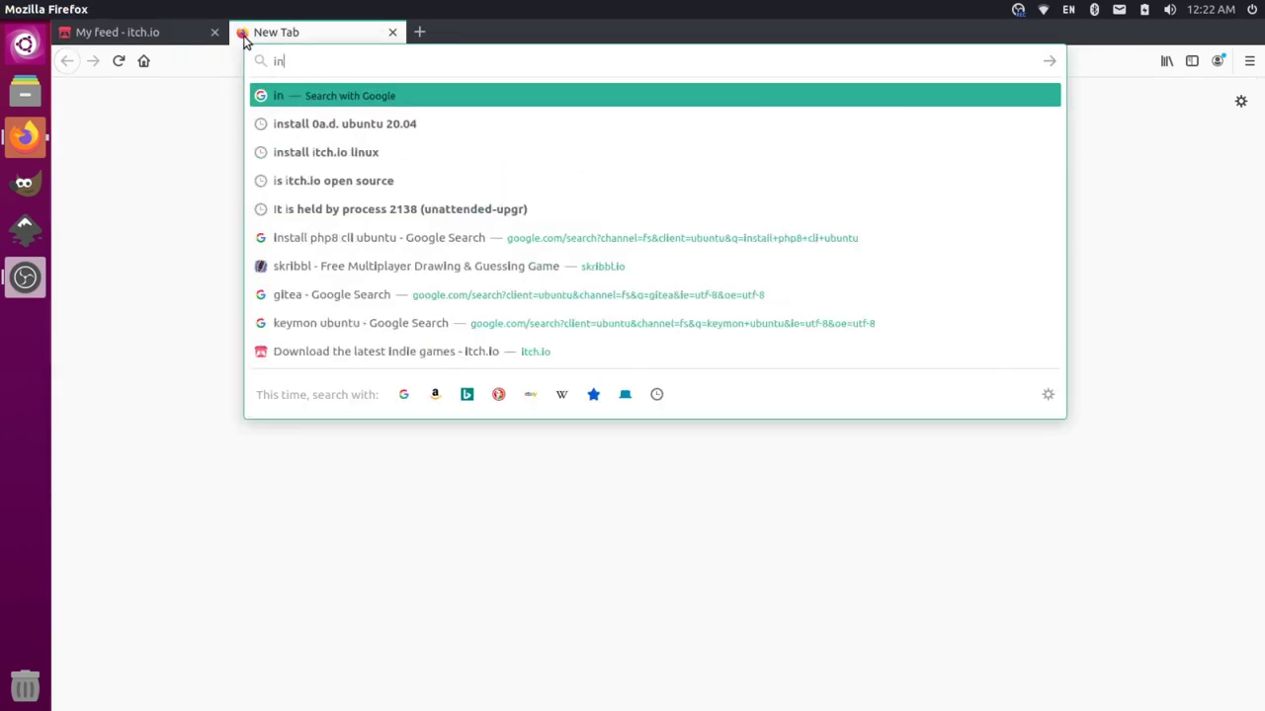
type("stall itch.io li")
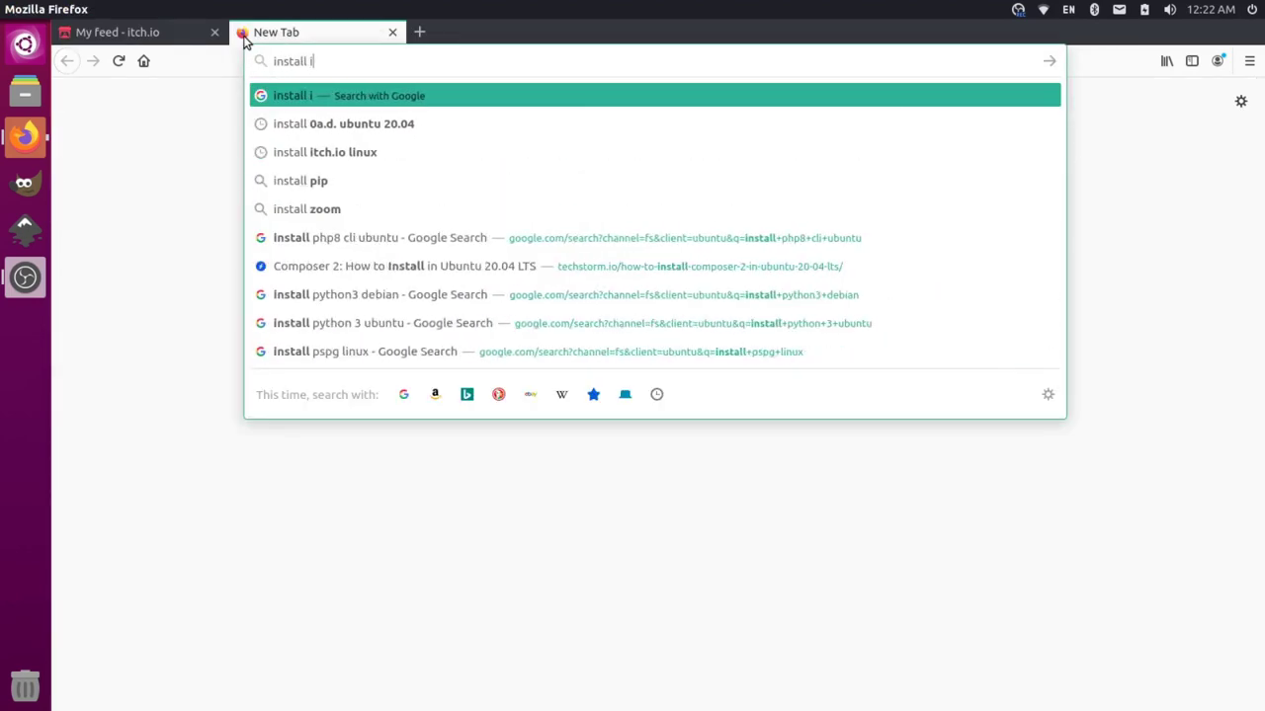
type("n")
key("Down")
key("Down")
key("Return")
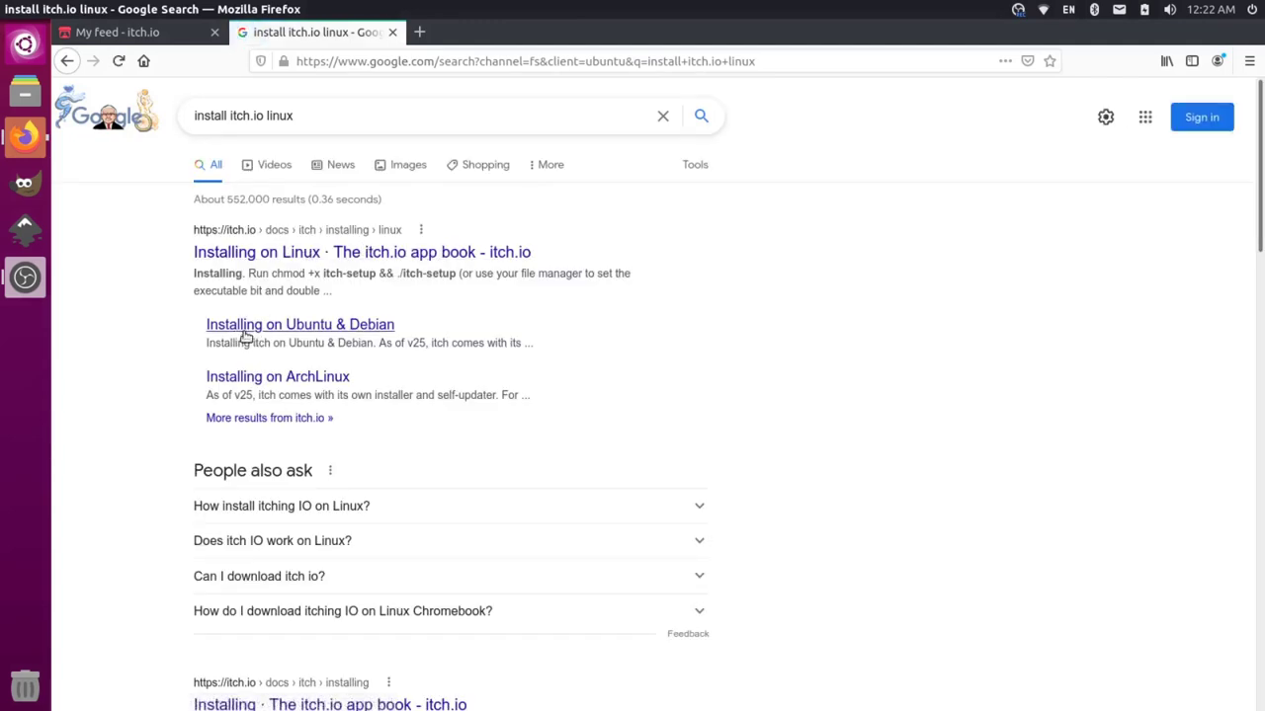
left_click(340, 326)
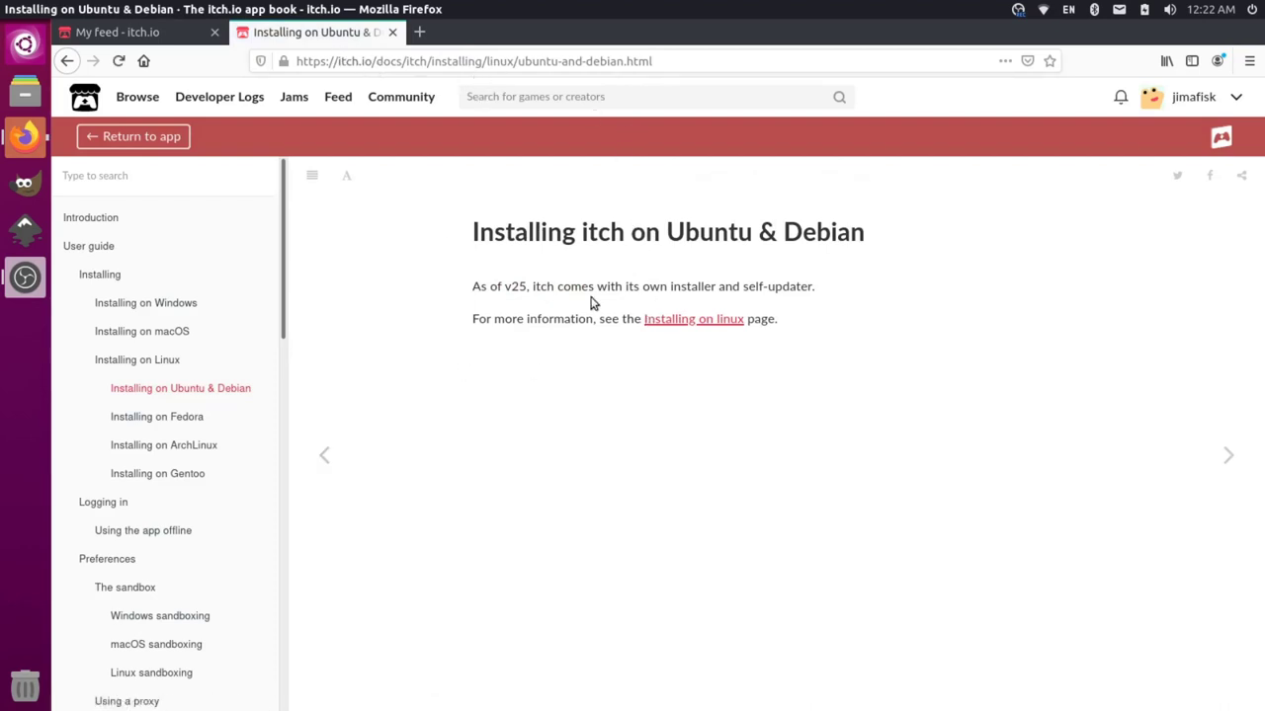
Step: Go to the Installing on Linux guide and open the itch app download page in another tab
left_click(673, 326)
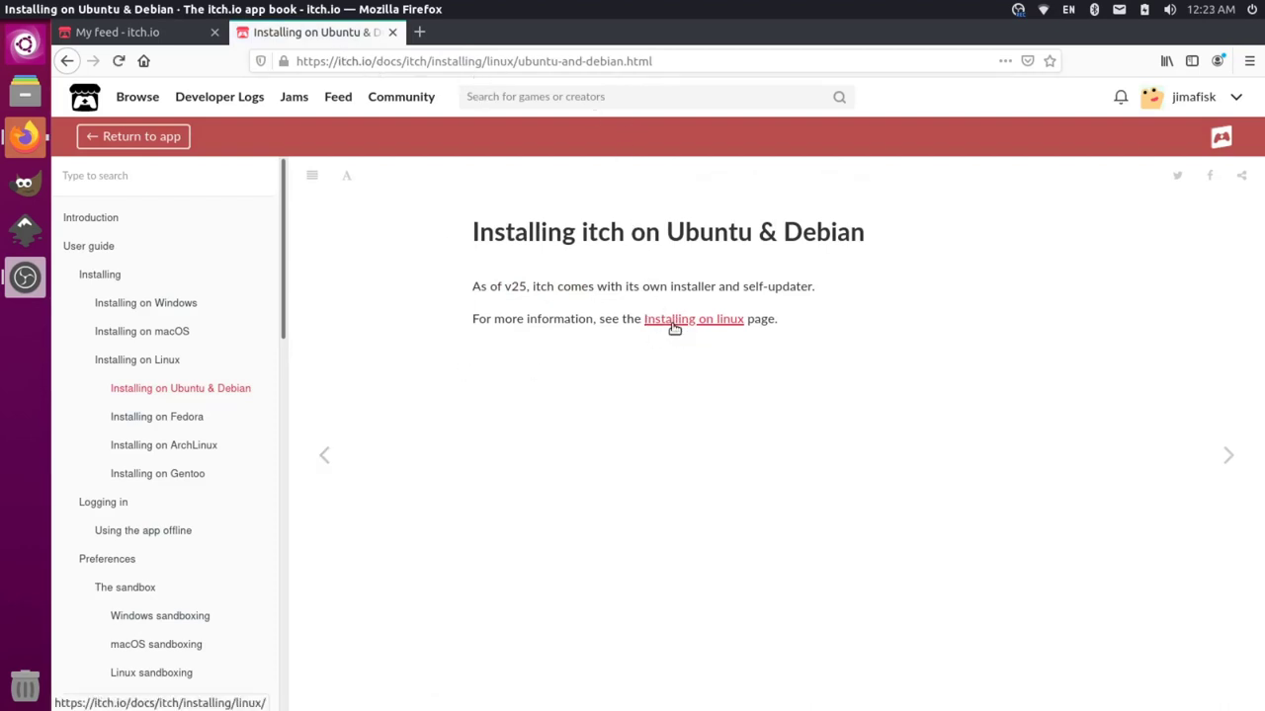
left_click(673, 326)
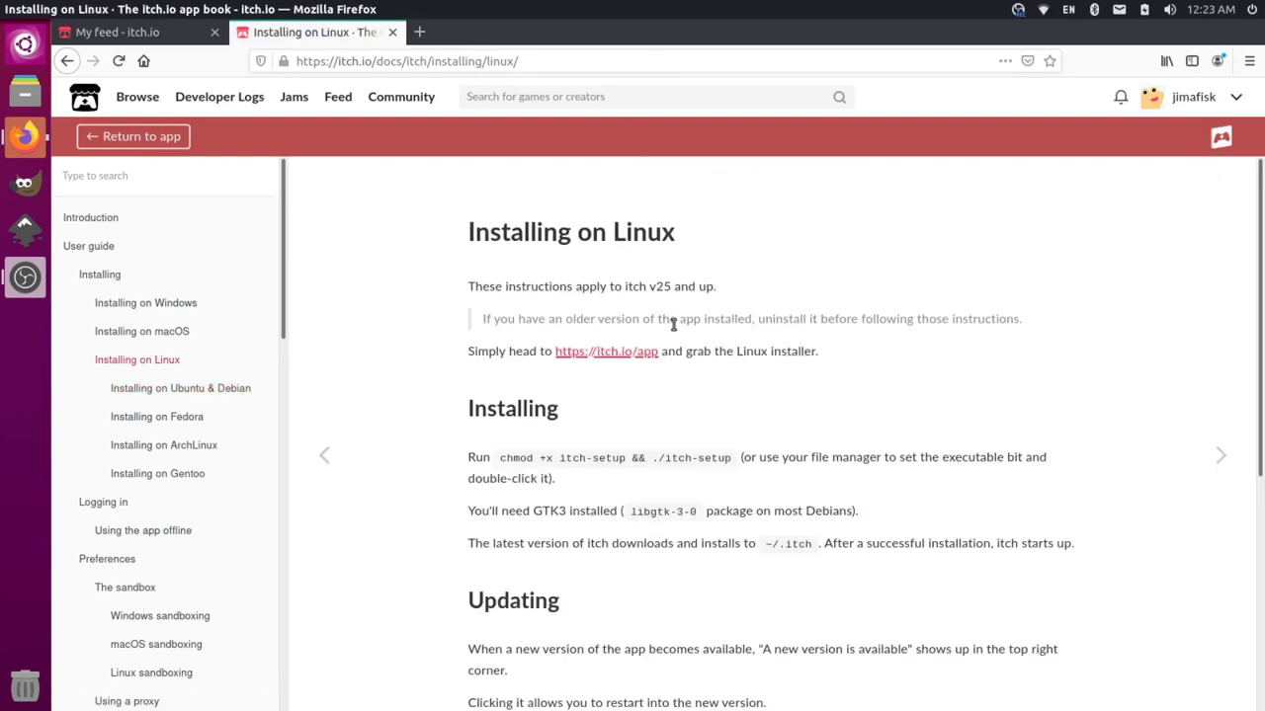
middle_click(616, 354)
left_click(497, 33)
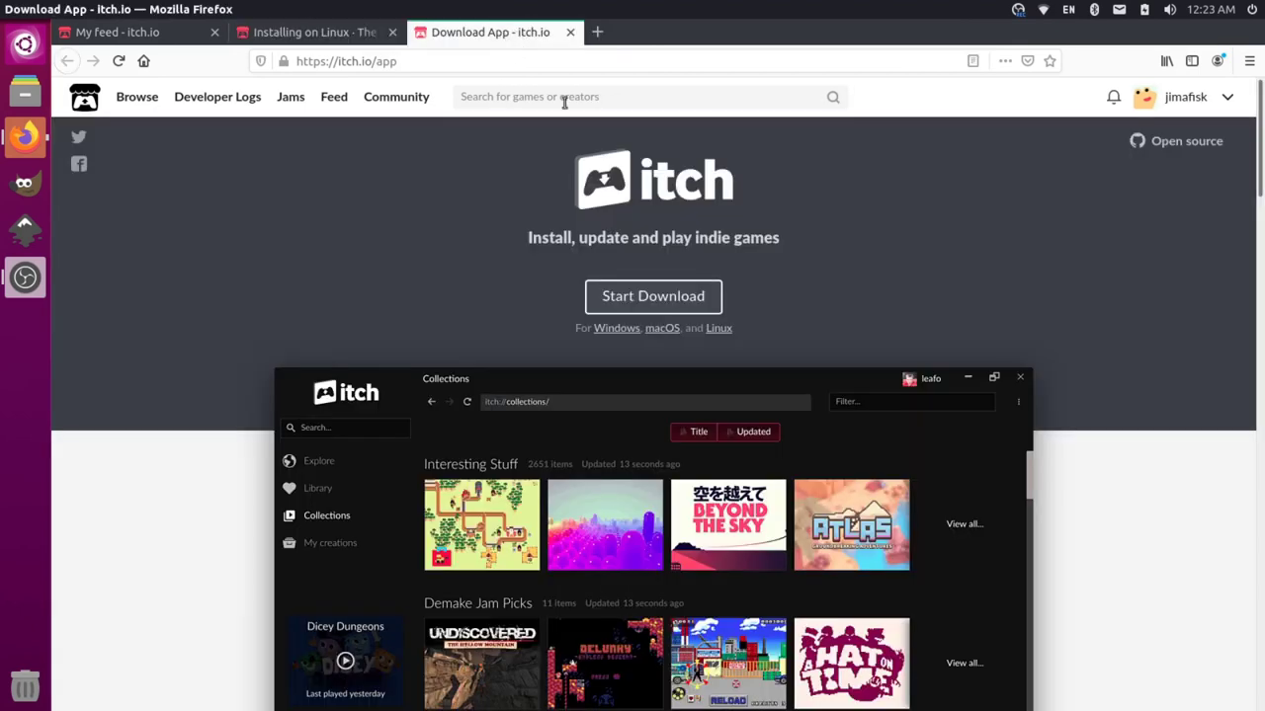
Step: Download the itch-setup installer and confirm it is in the Downloads folder
left_click(677, 303)
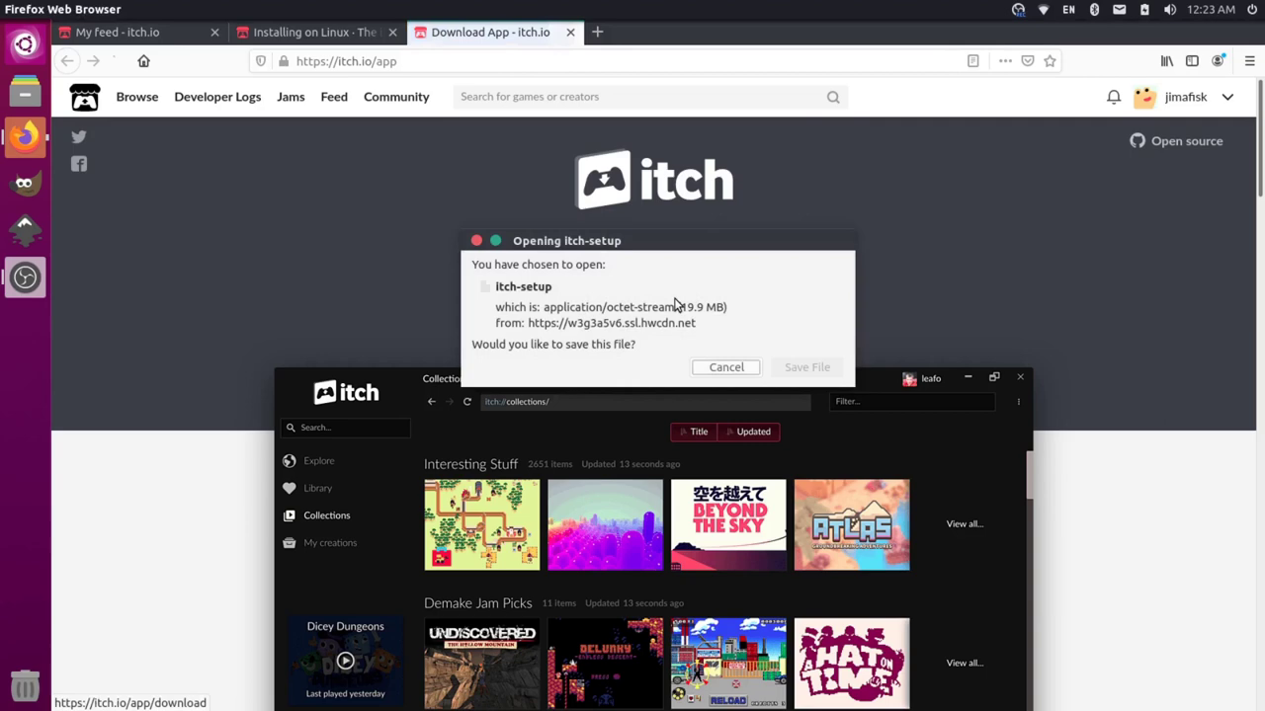
left_click(806, 369)
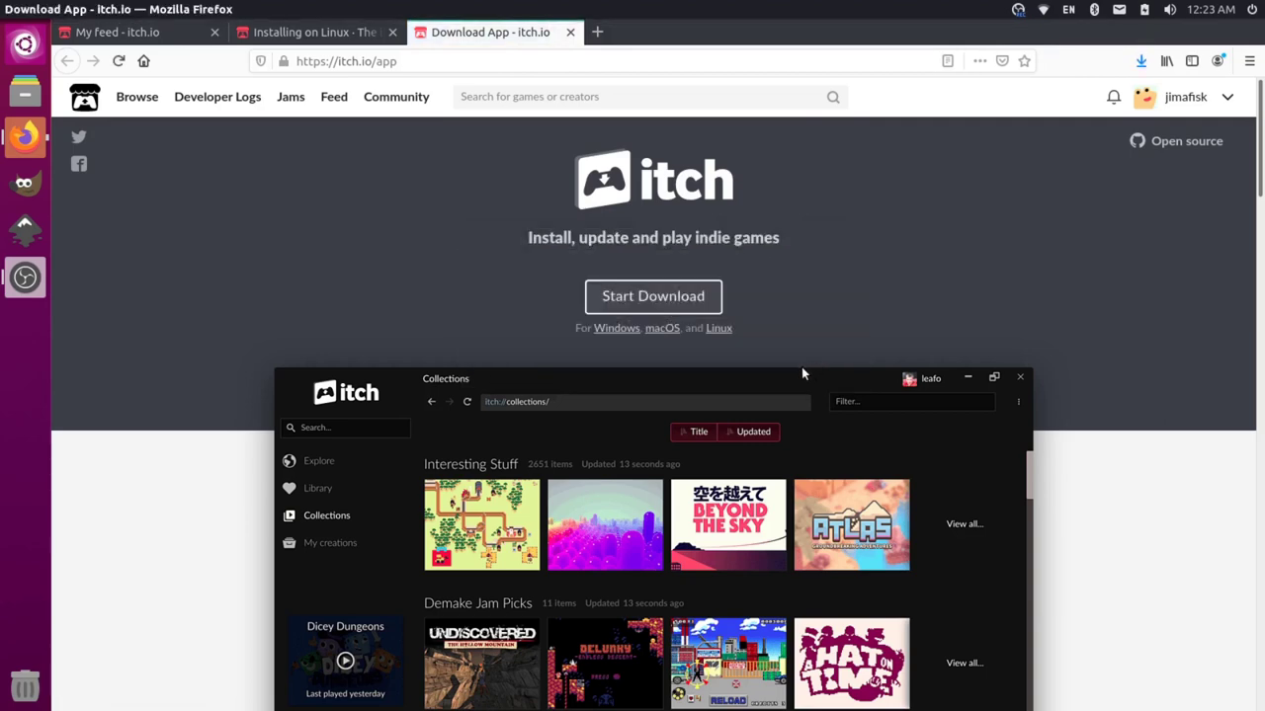
left_click(25, 93)
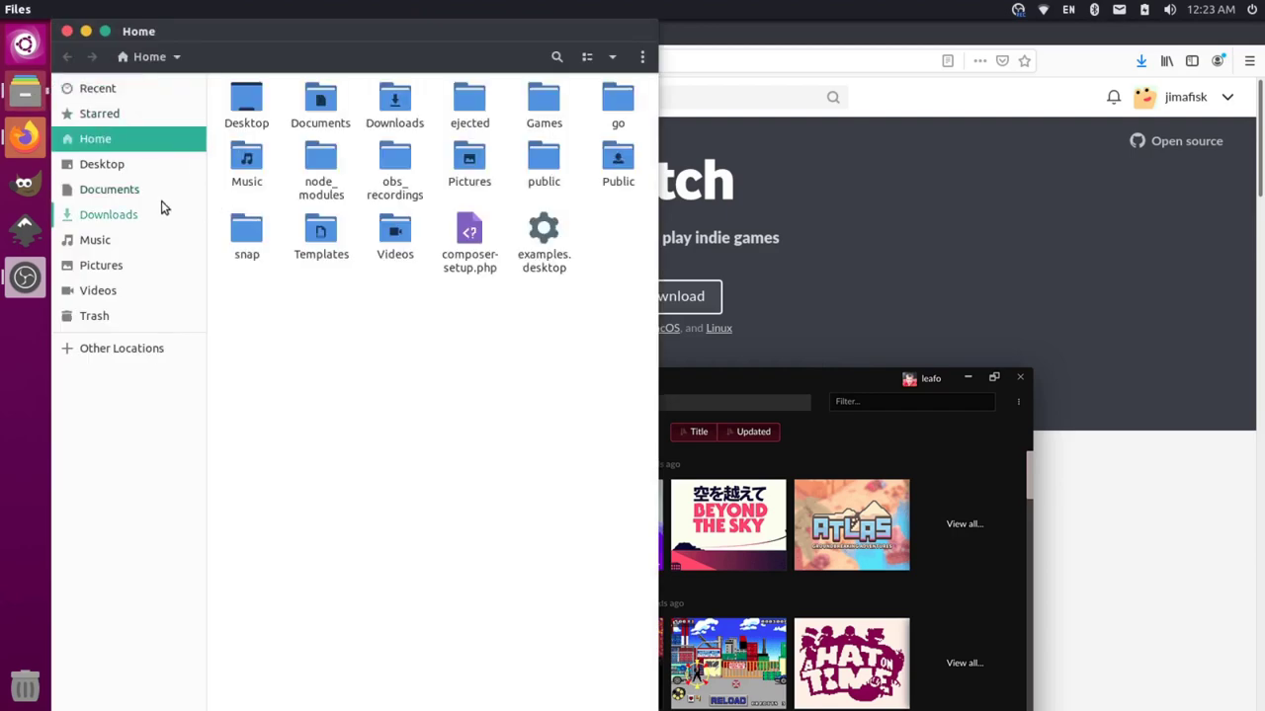
left_click(136, 213)
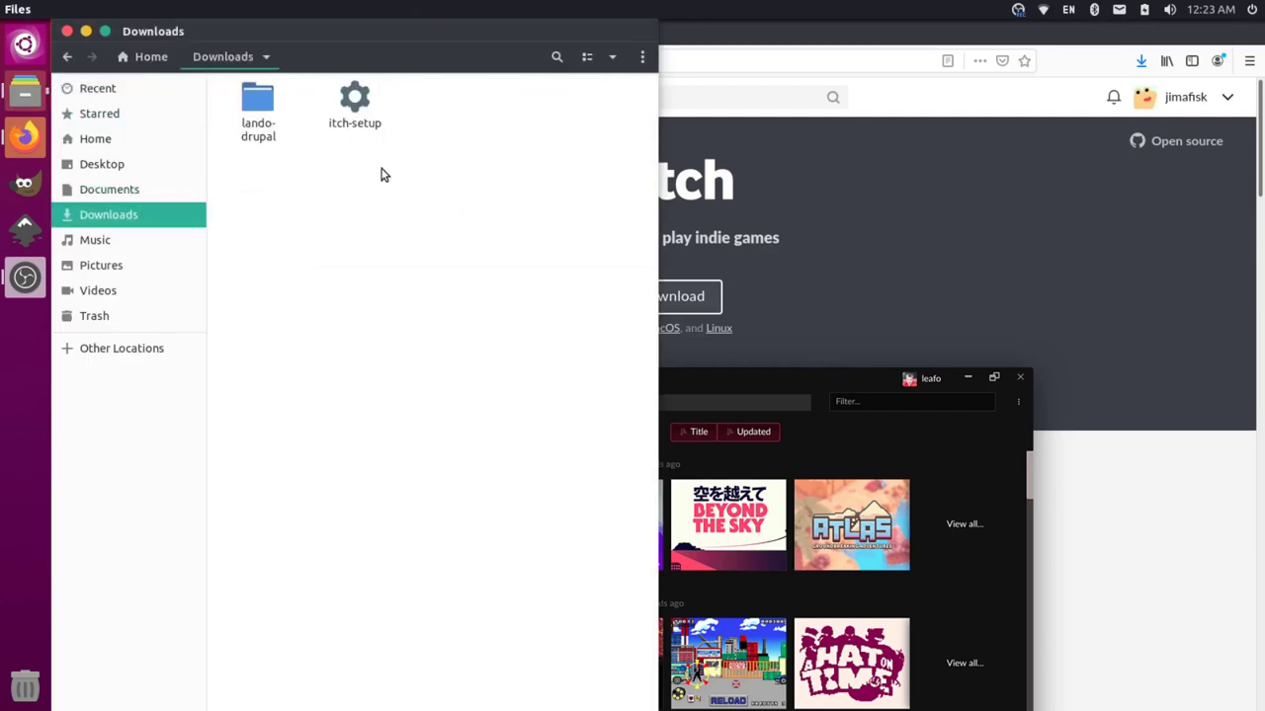
key("alt+Tab")
left_click(362, 43)
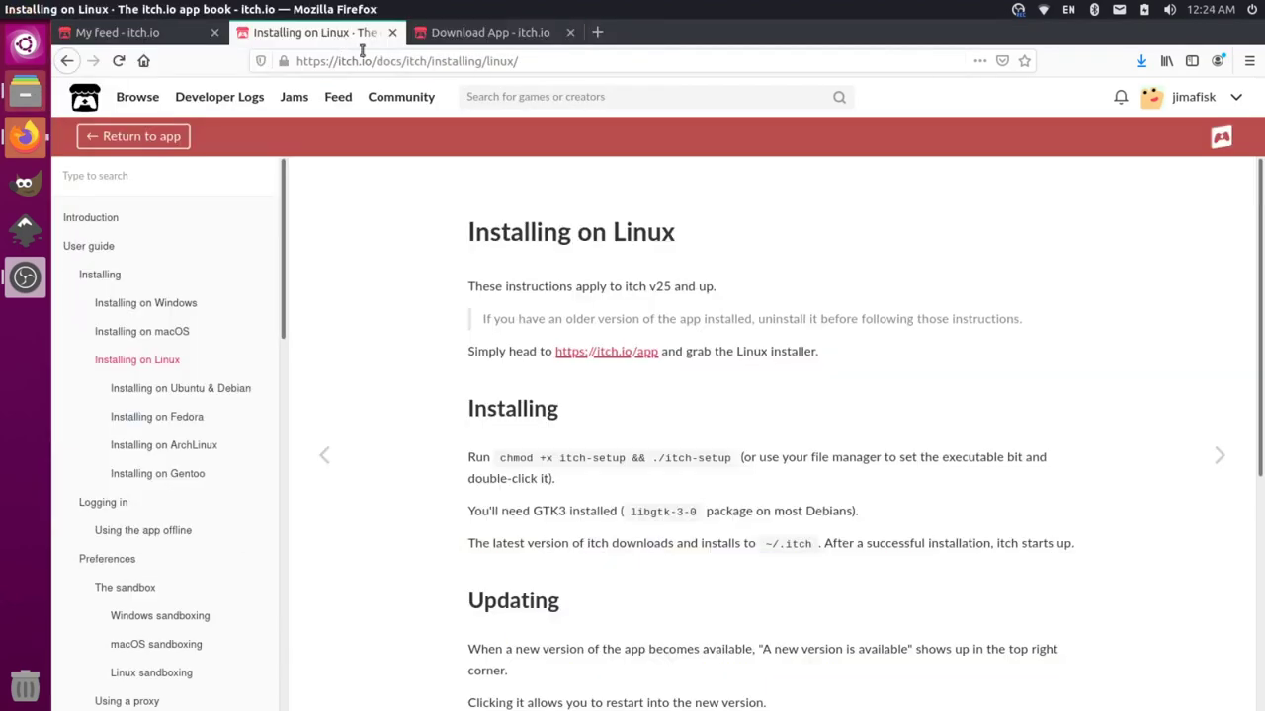
scroll(830, 390, "down", 2)
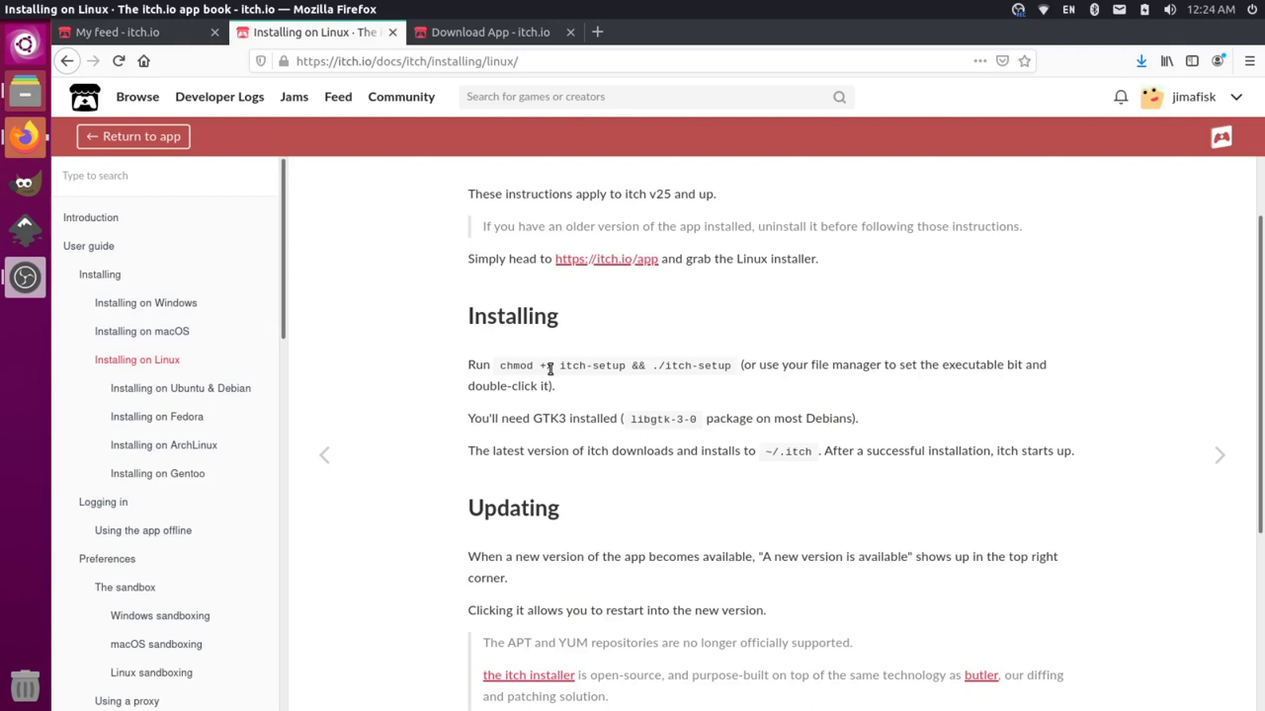
left_click_drag(559, 364, 628, 366)
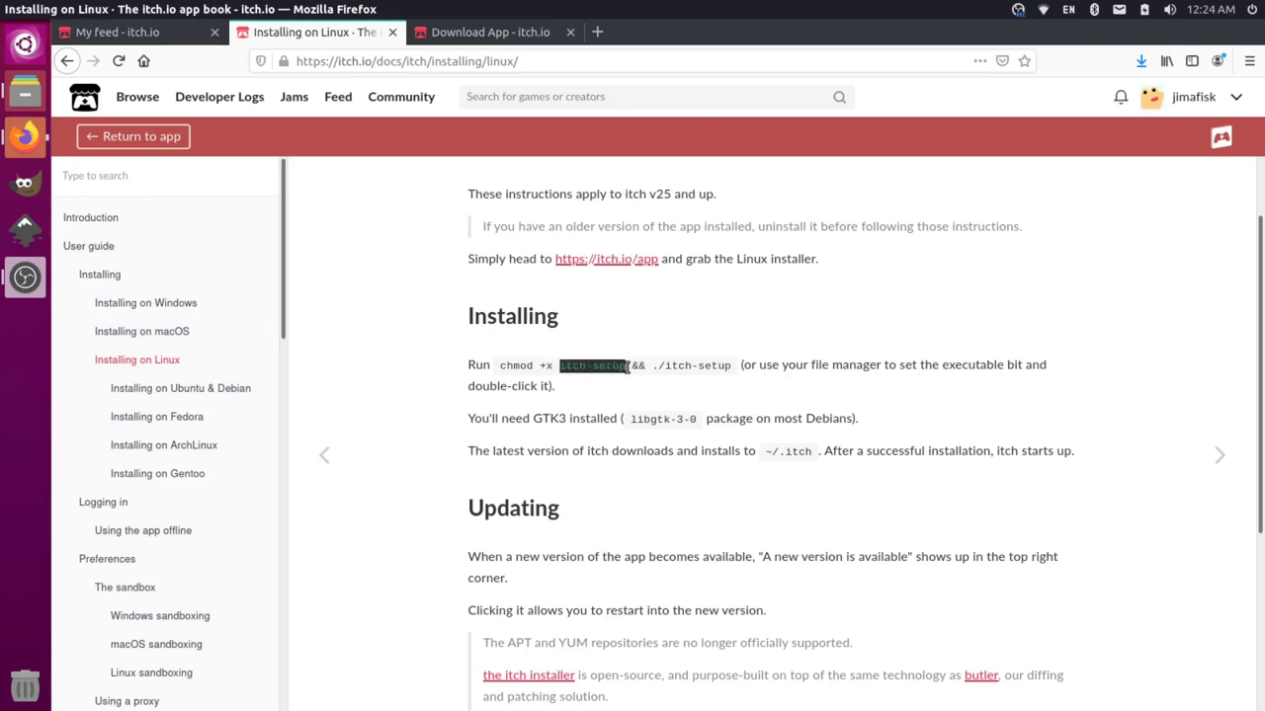
left_click(605, 373)
Step: Open a maximised terminal with larger text and list the files in ~/Downloads
key("super")
type("te")
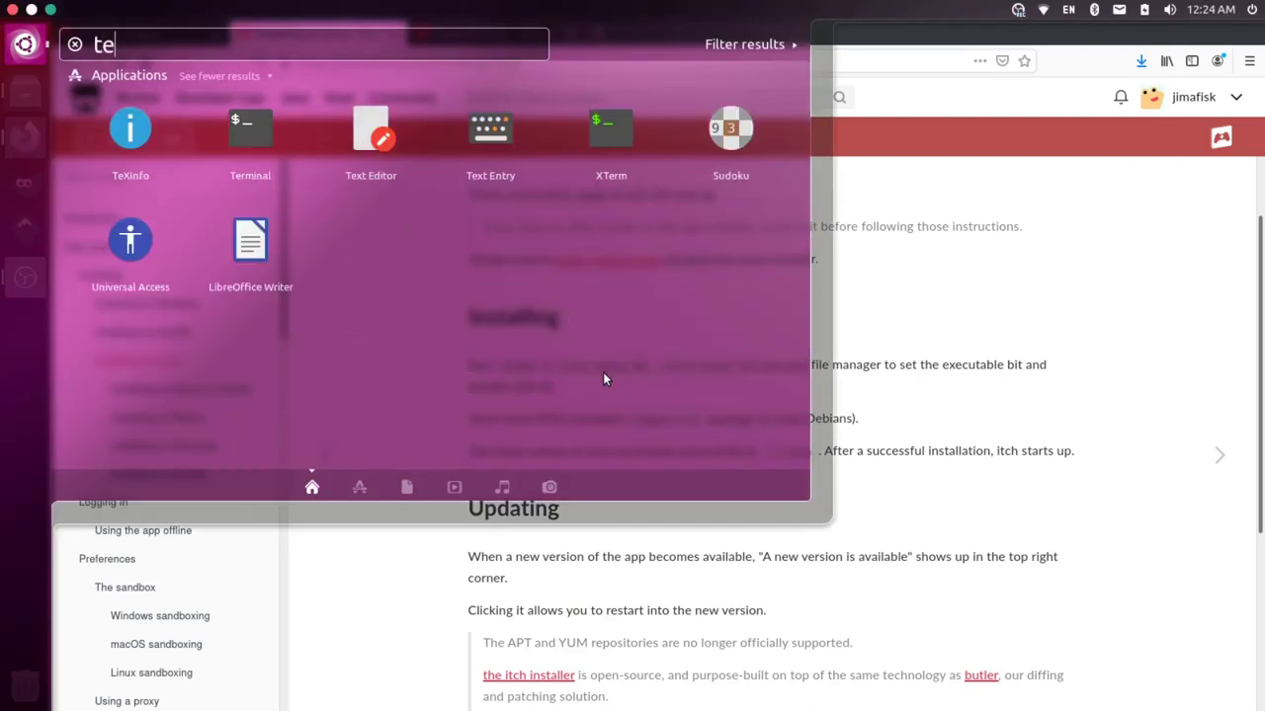
type("r")
key("Return")
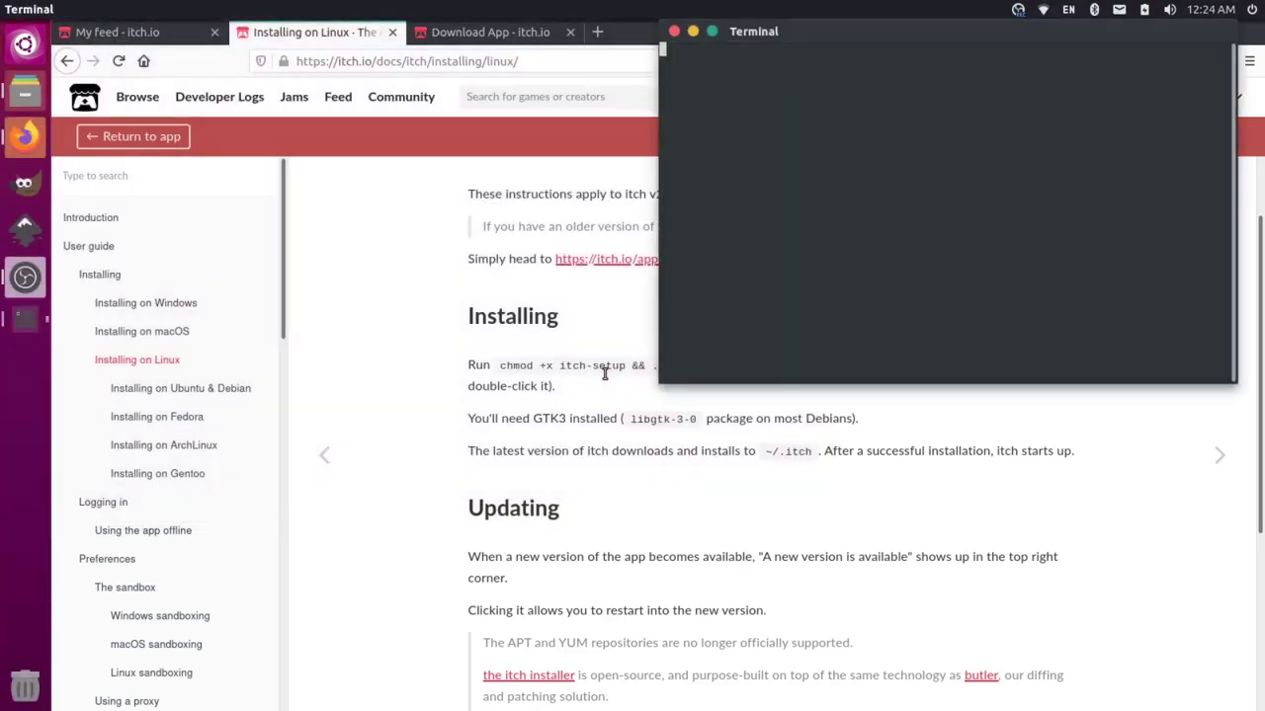
key("super+Up")
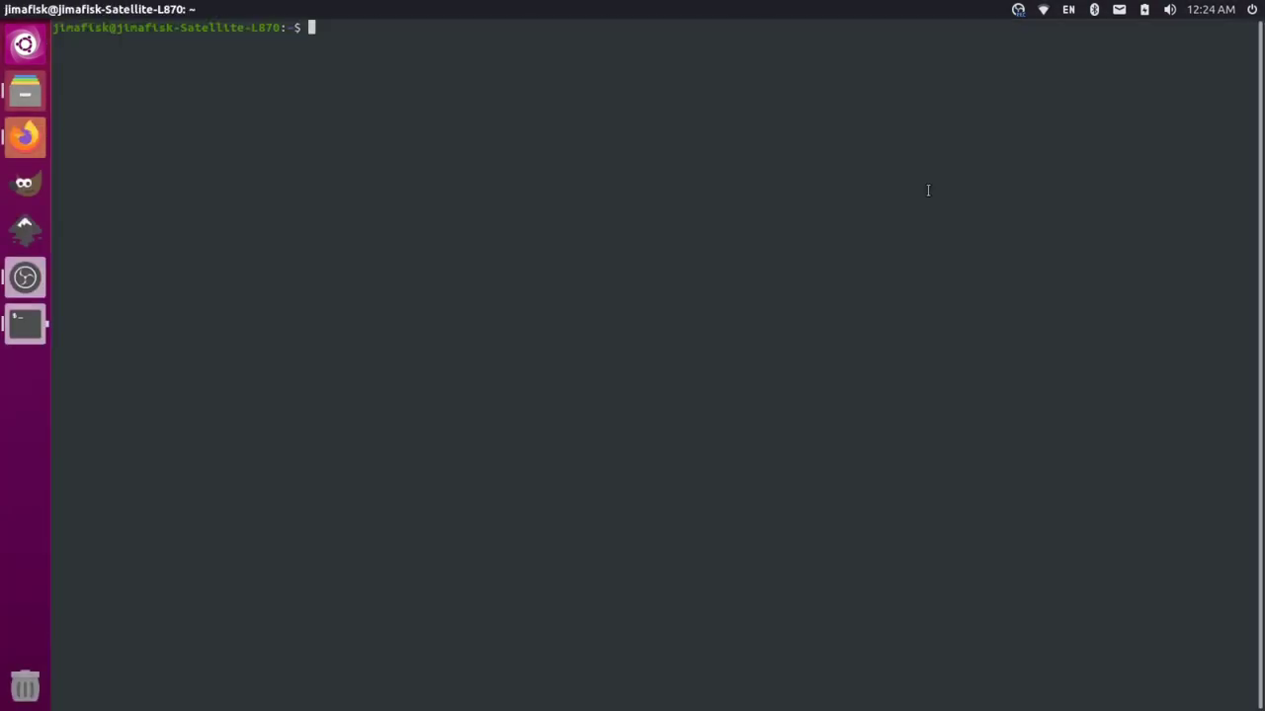
key("ctrl+plus")
key("ctrl+plus")
key("ctrl+plus")
key("ctrl+plus")
type("cd ")
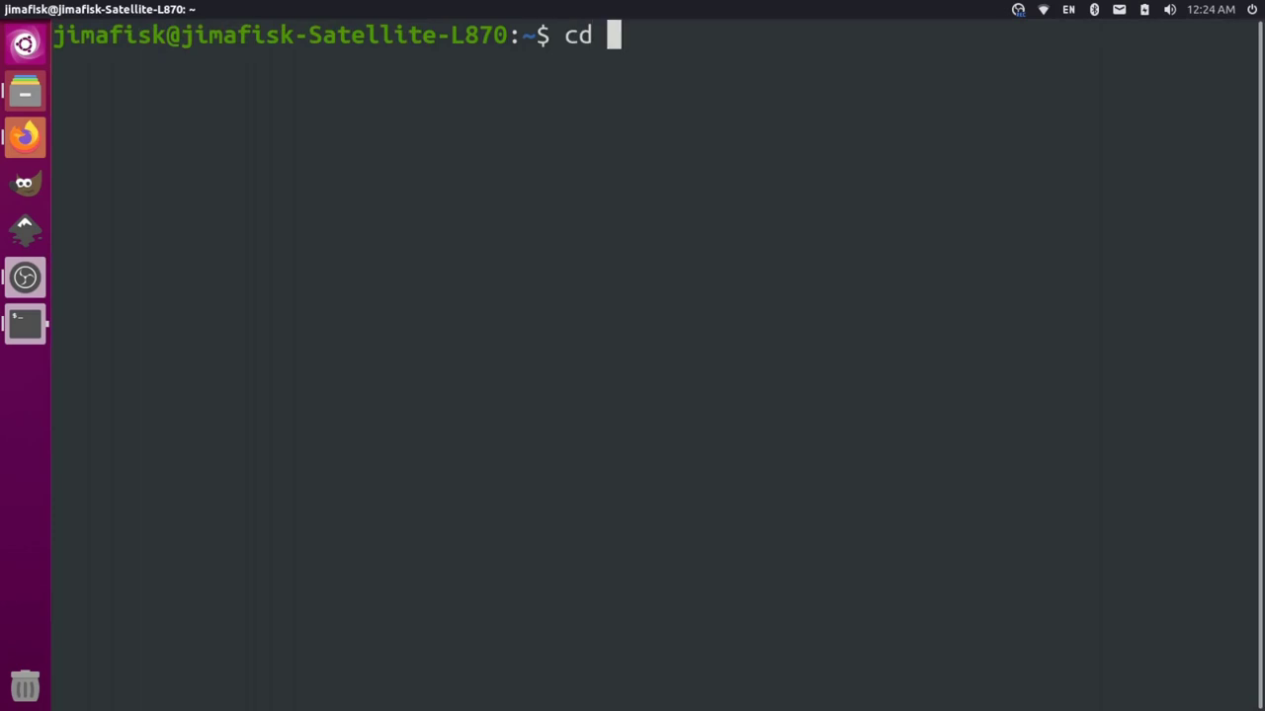
type("~/Dow")
key("Tab")
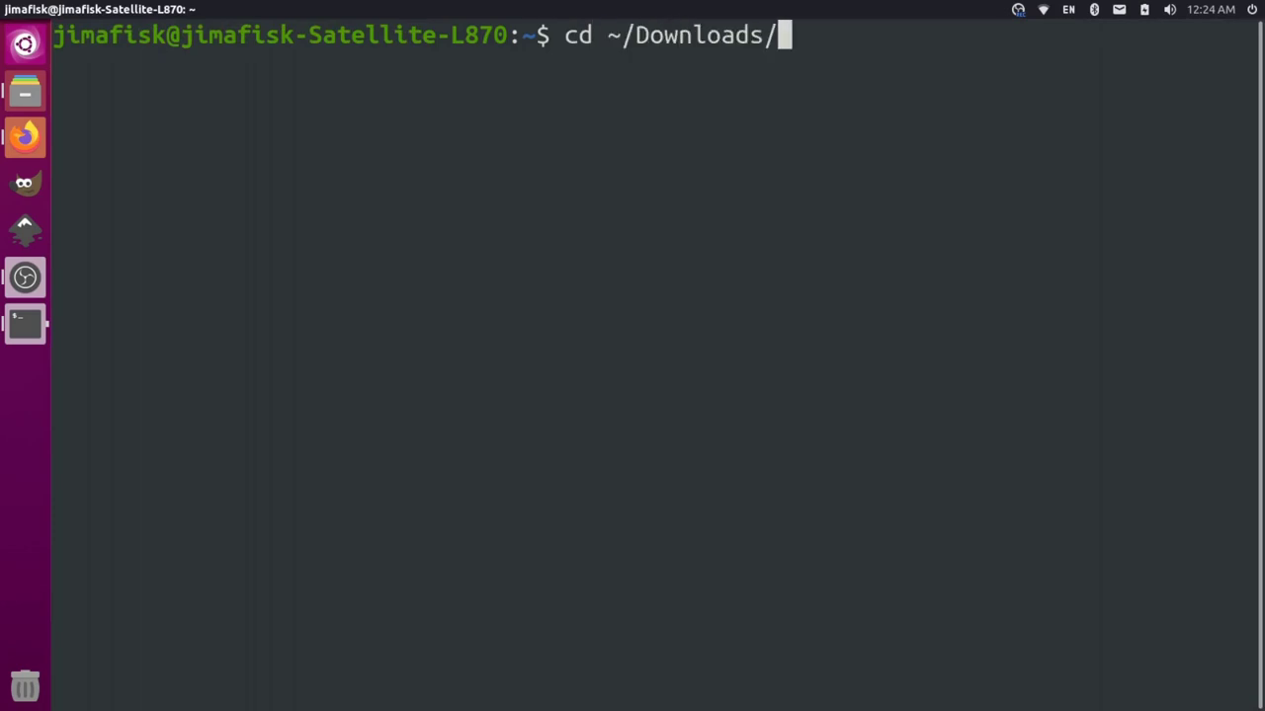
key("Return")
type("la")
key("Return")
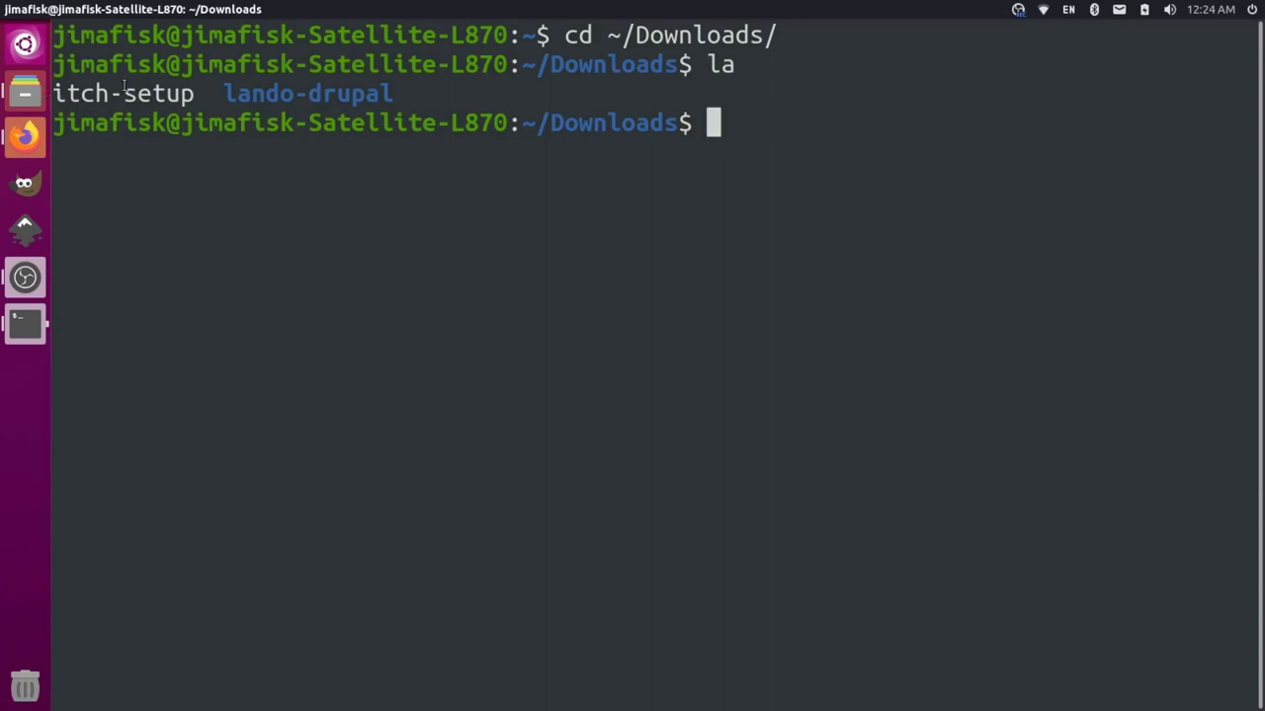
Step: Copy 'chmod +x itch-setup && ./itch-setup' from the docs and run it in the terminal
key("alt+Tab")
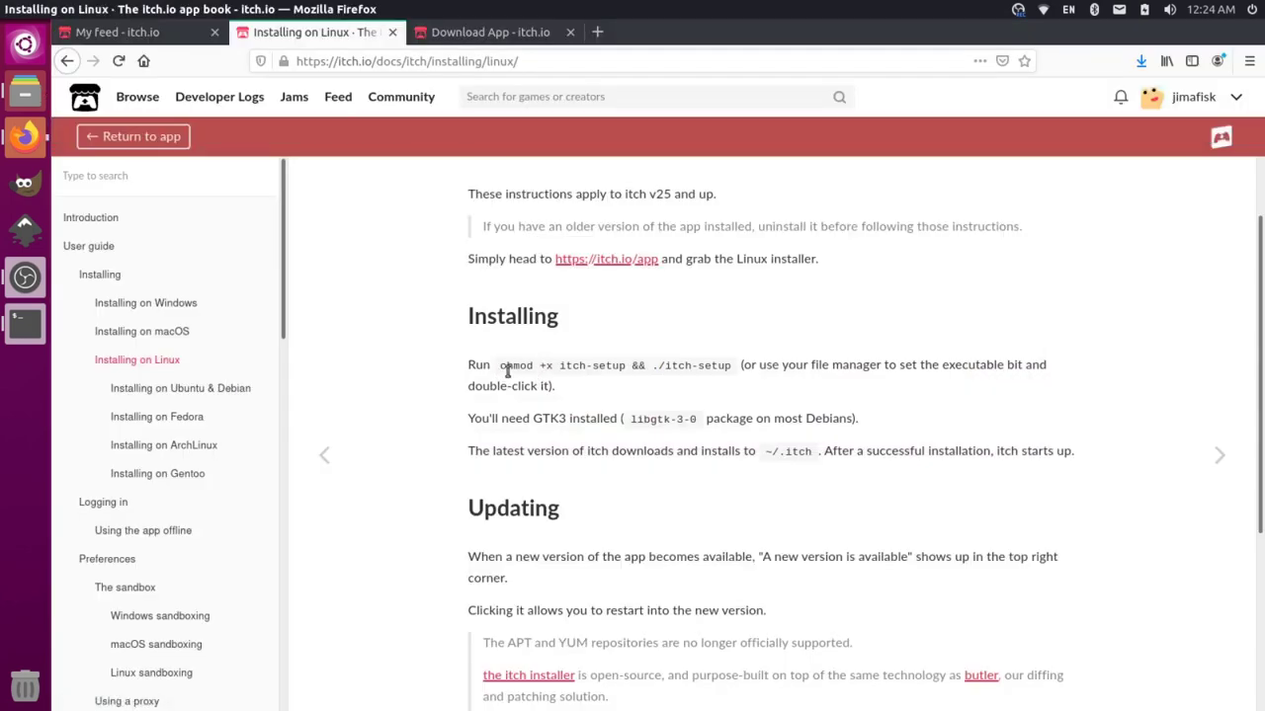
left_click_drag(503, 365, 732, 370)
key("ctrl+c")
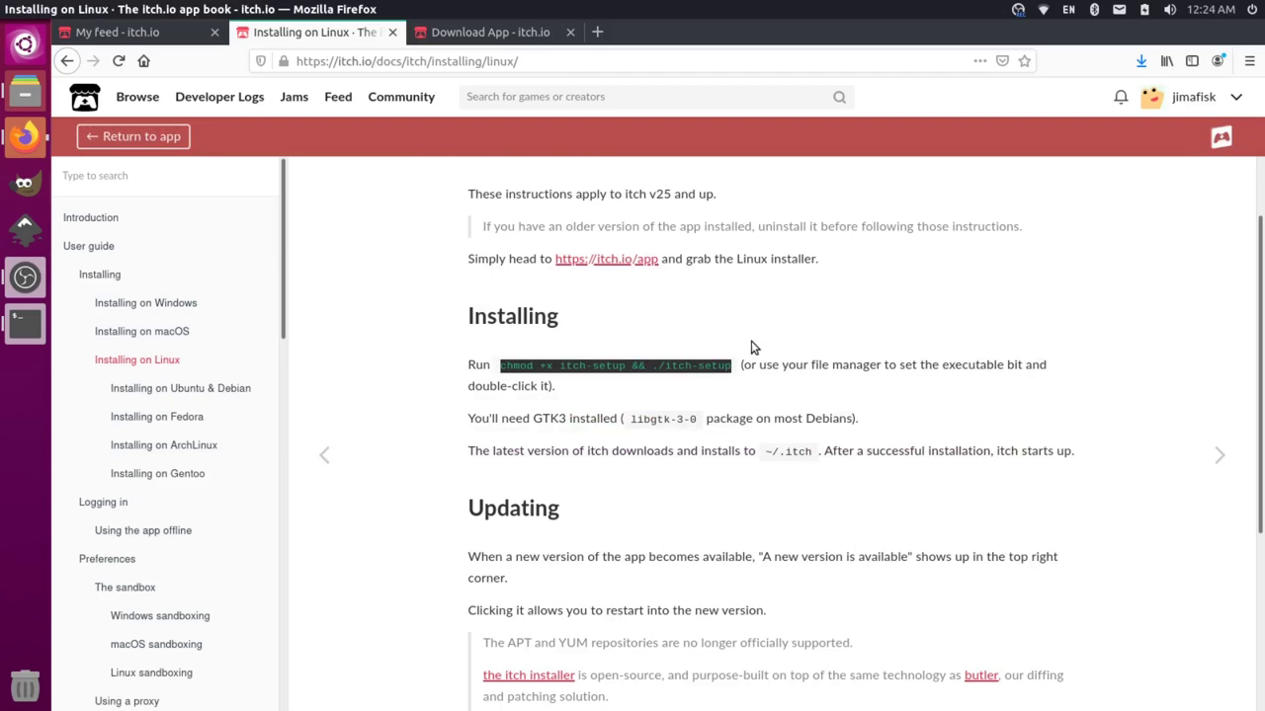
key("alt+Tab")
key("ctrl+shift+v")
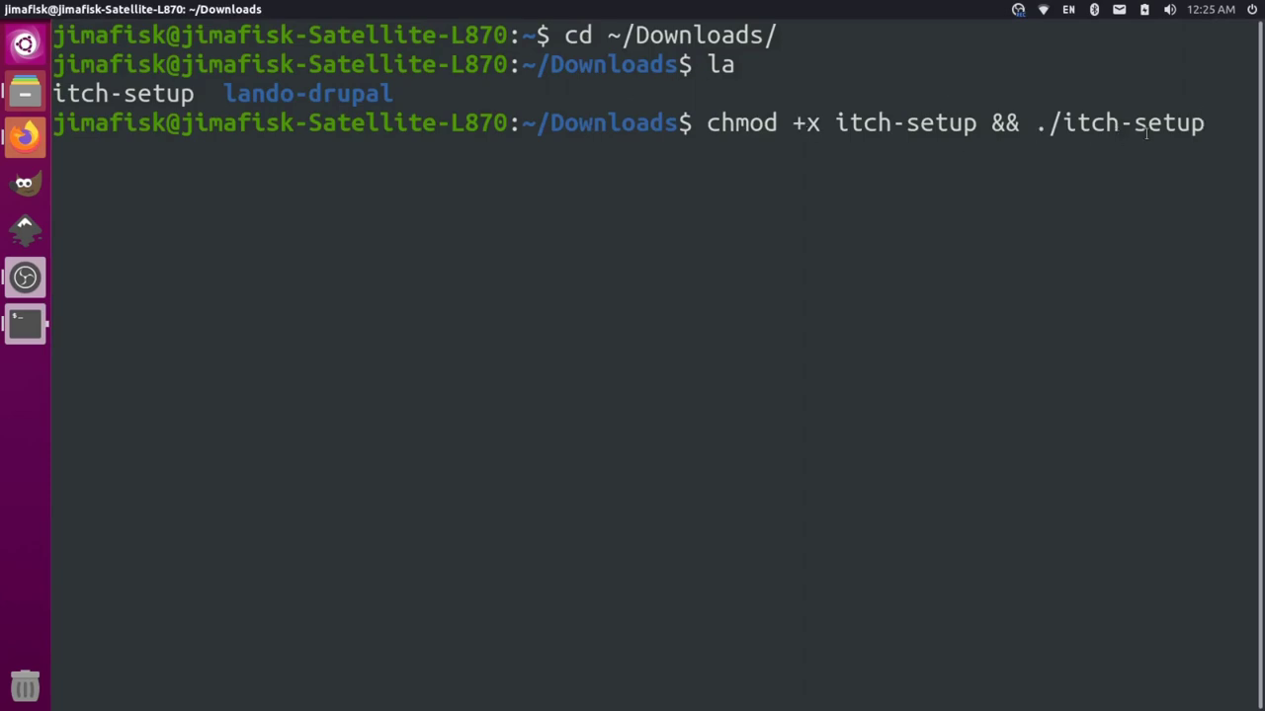
key("Return")
type("jim")
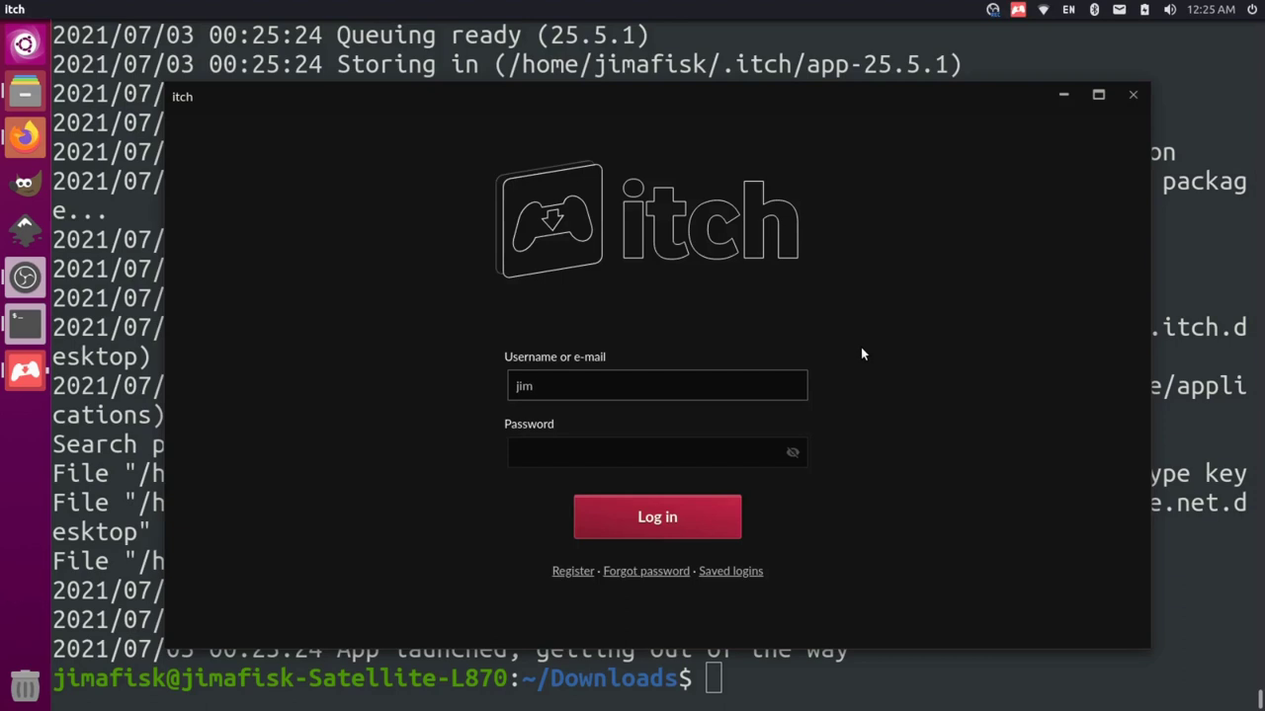
Step: Log in to the itch app with the new account's username and password
type("afisk")
key("Tab")
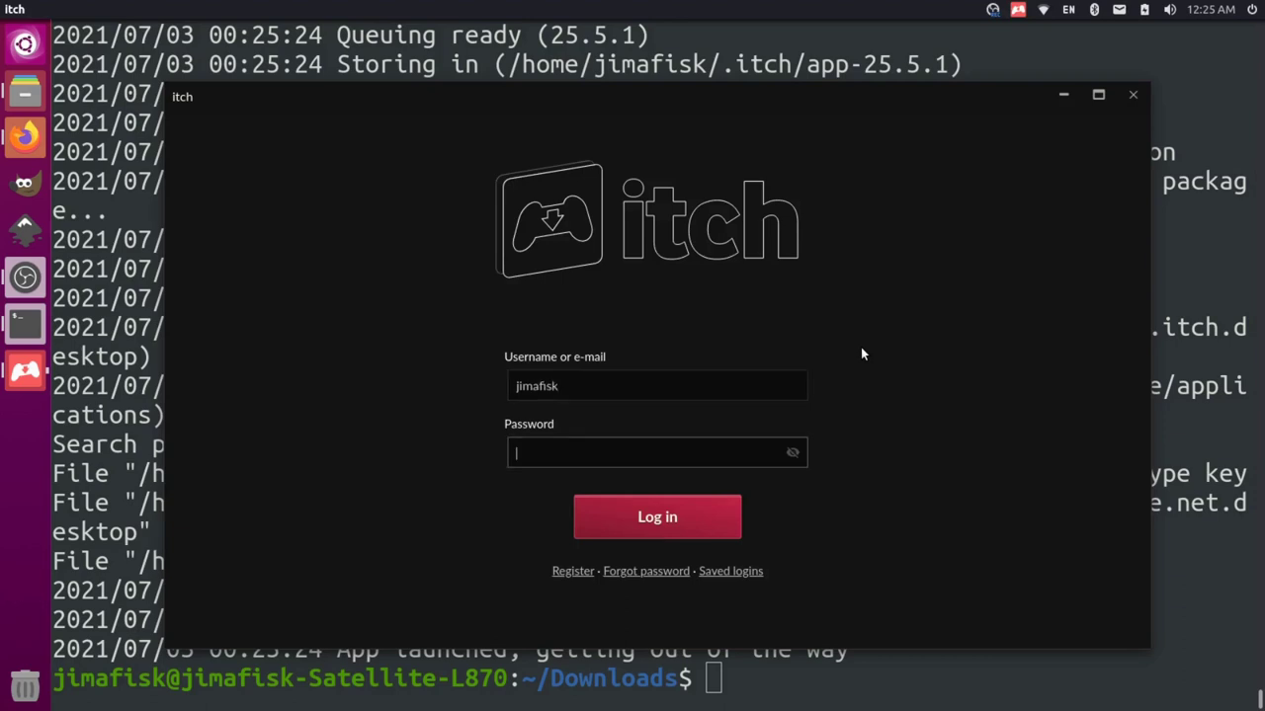
type("*******")
type("*****")
key("Return")
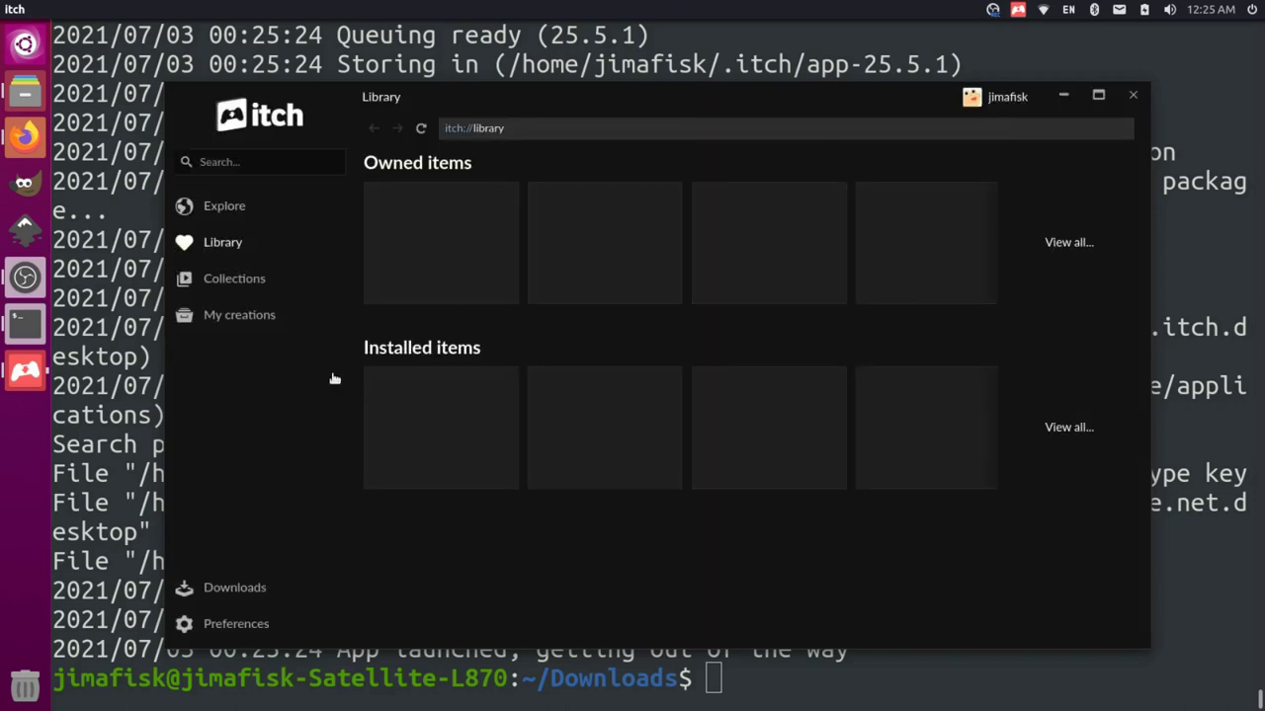
Step: Search itch for 'zero-k' and open the Zero-K game page
left_click(250, 165)
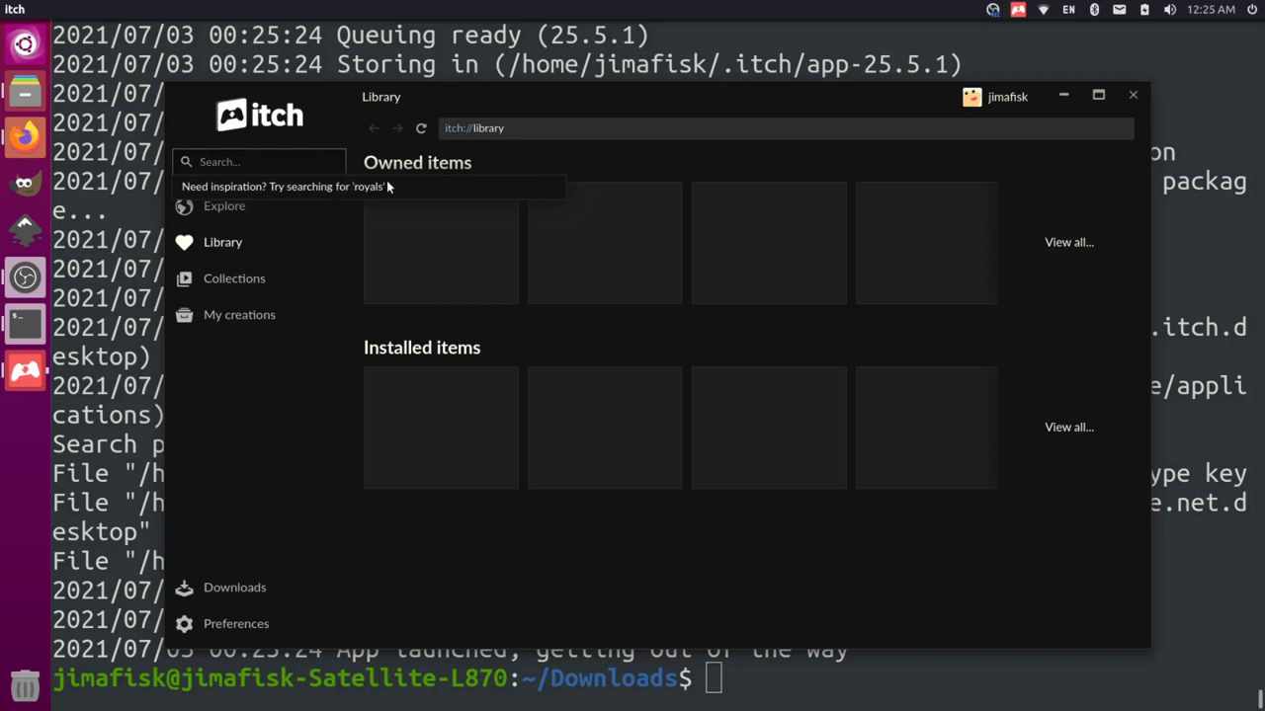
type("zero-k")
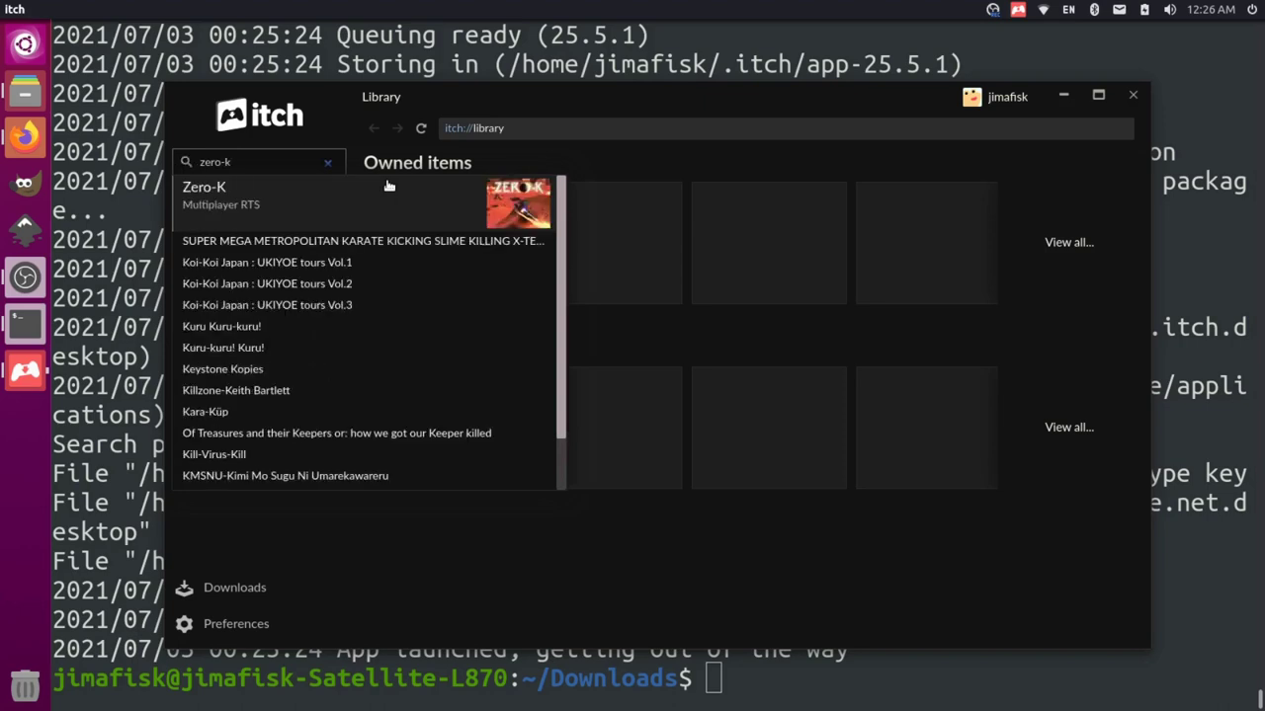
left_click(389, 186)
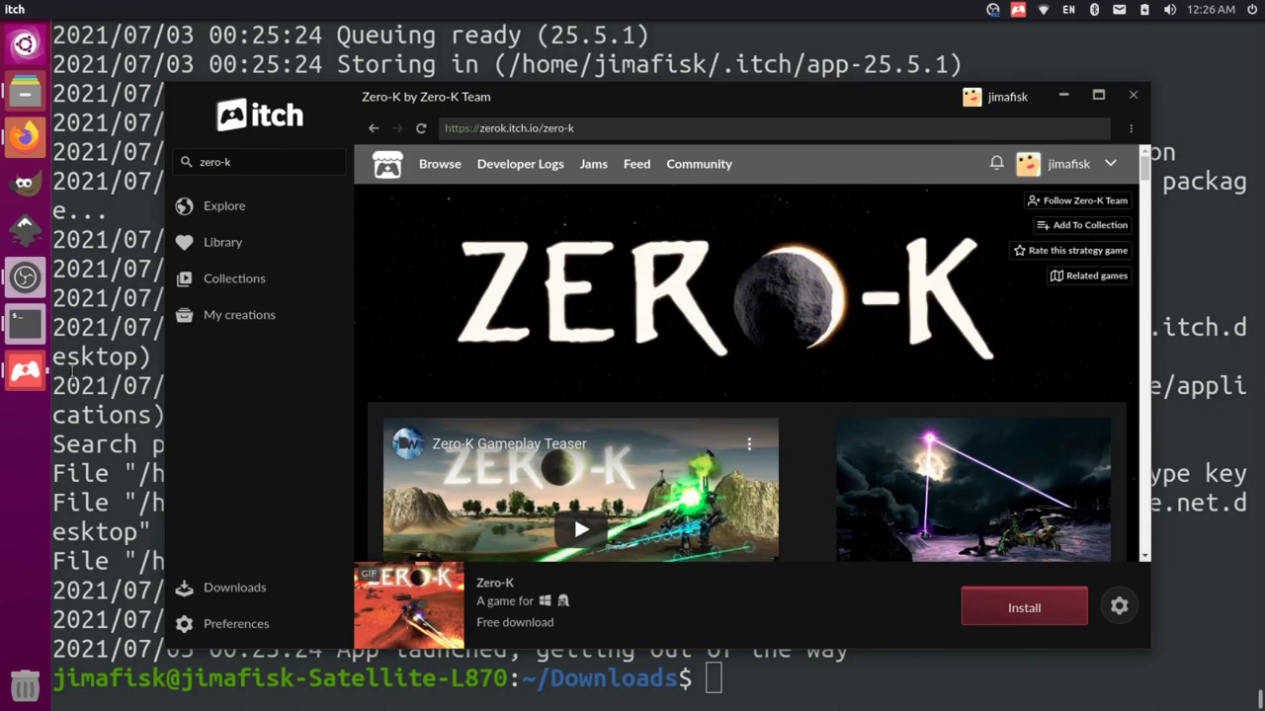
Step: Close itch, relaunch it by searching 'it' in the Dash, and clear the zero-k search text
left_click(1132, 96)
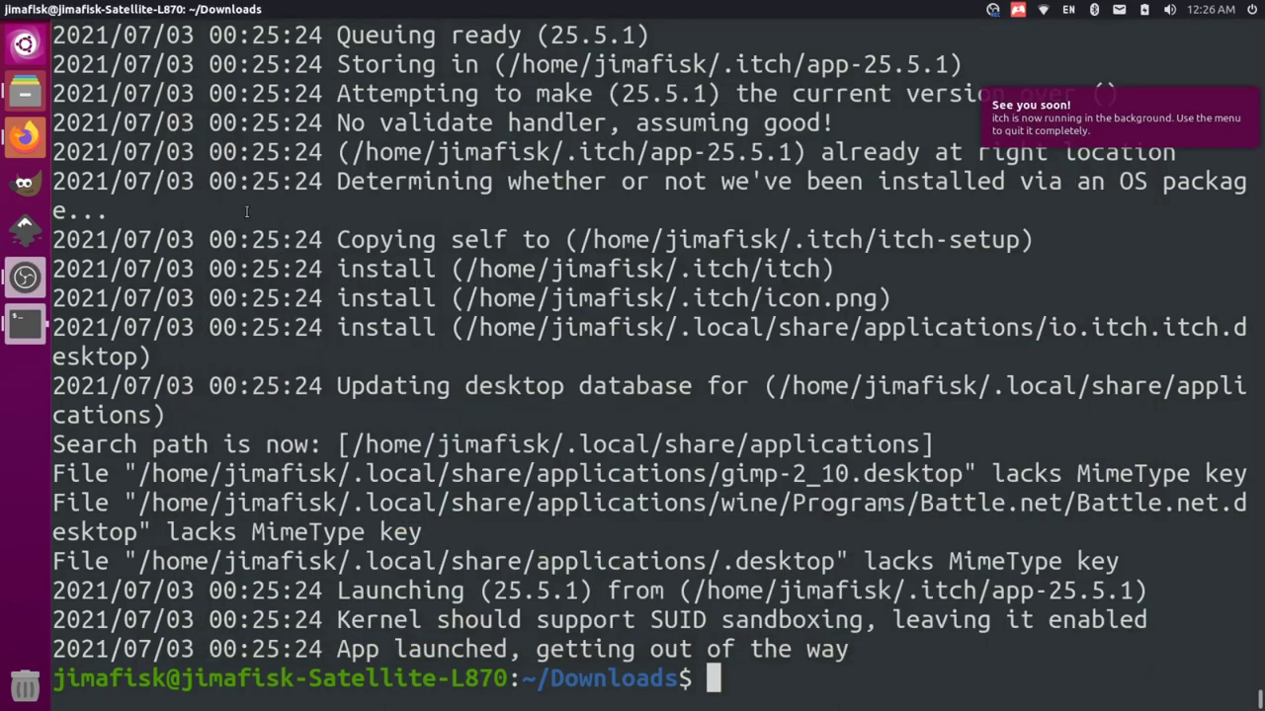
left_click(38, 52)
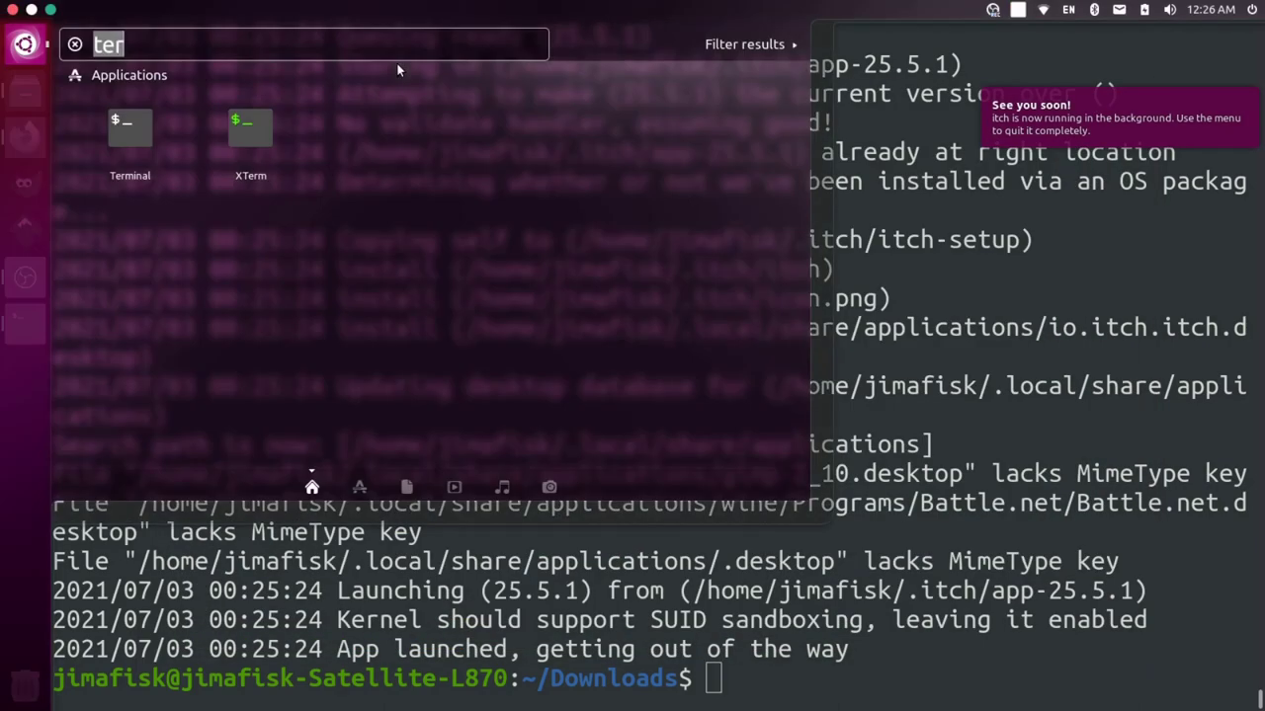
type("it")
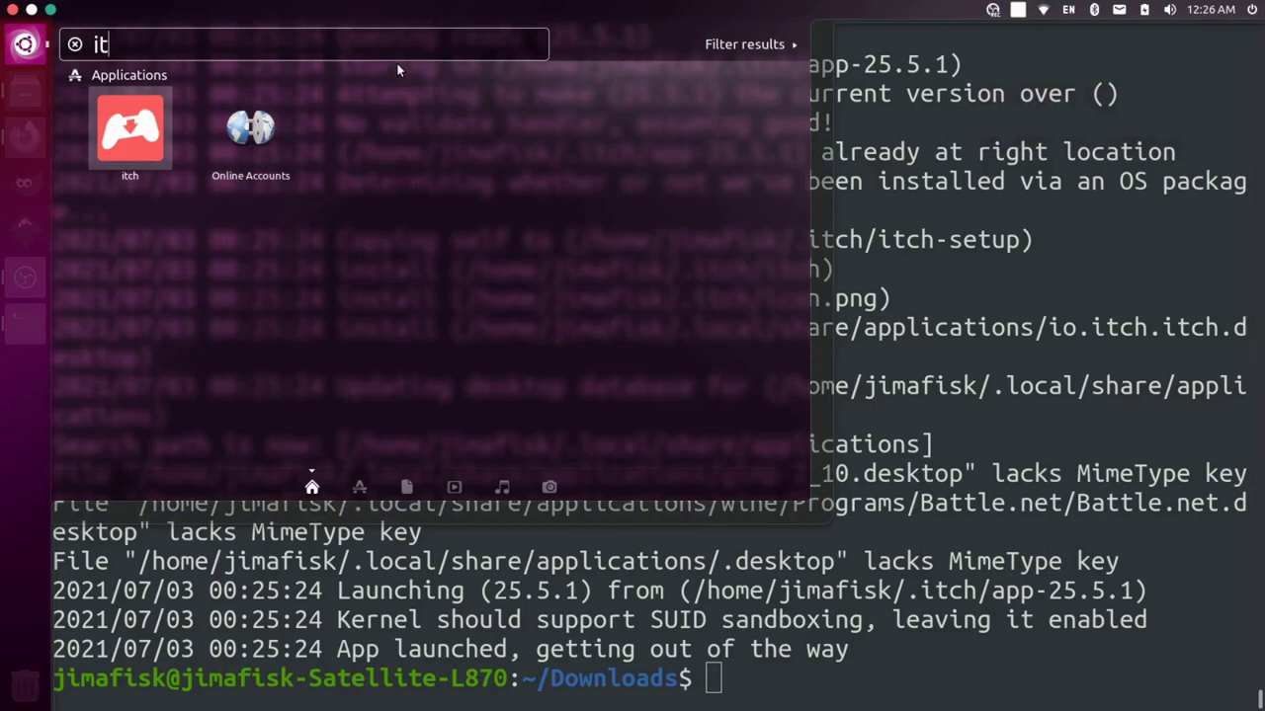
key("Return")
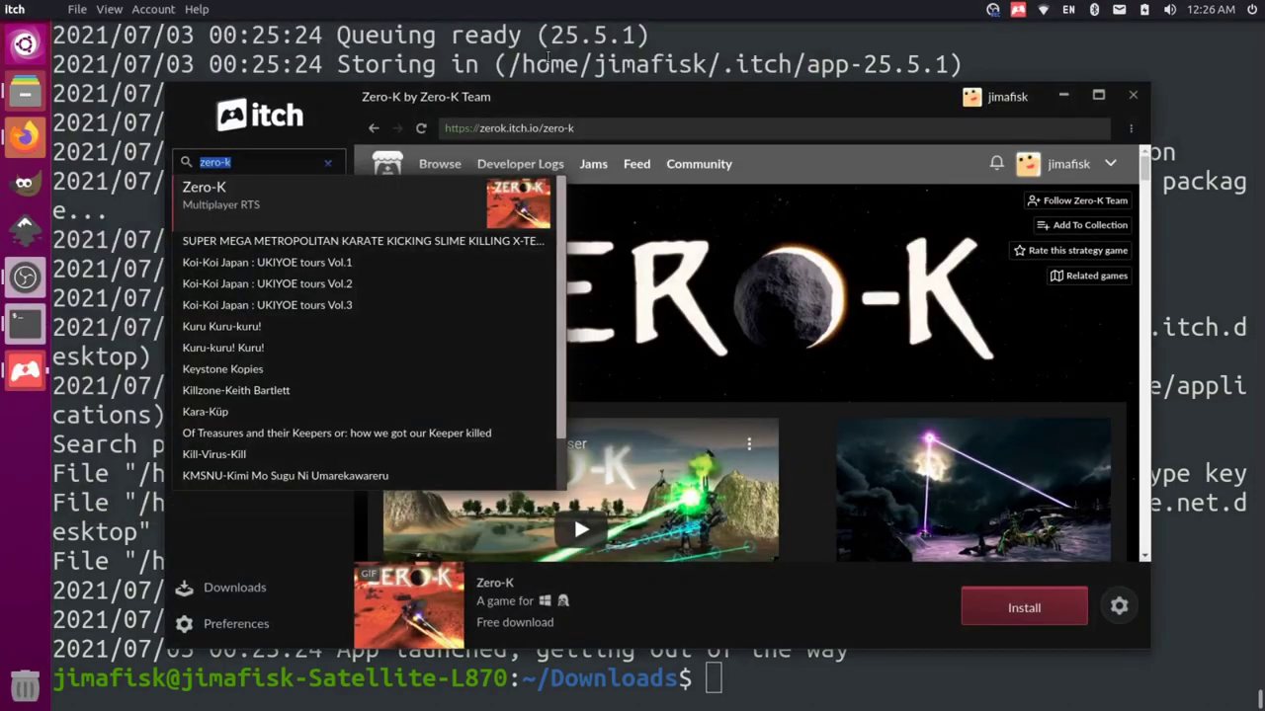
left_click(328, 163)
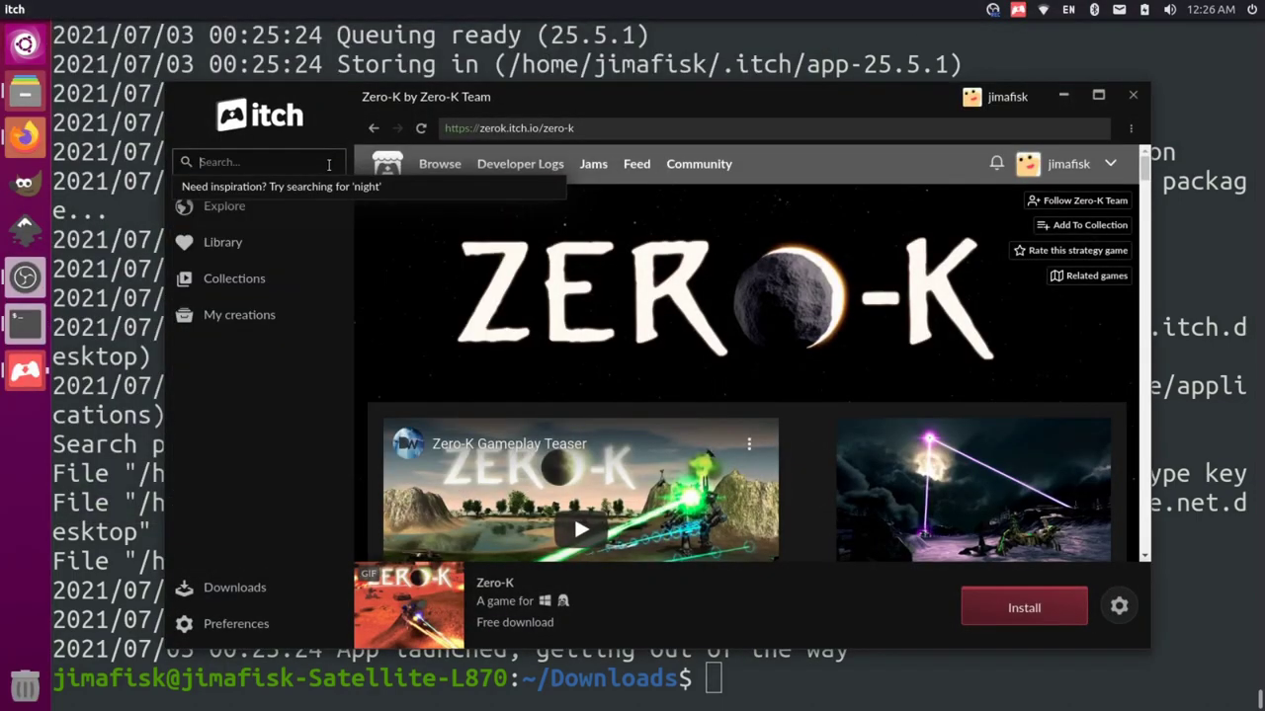